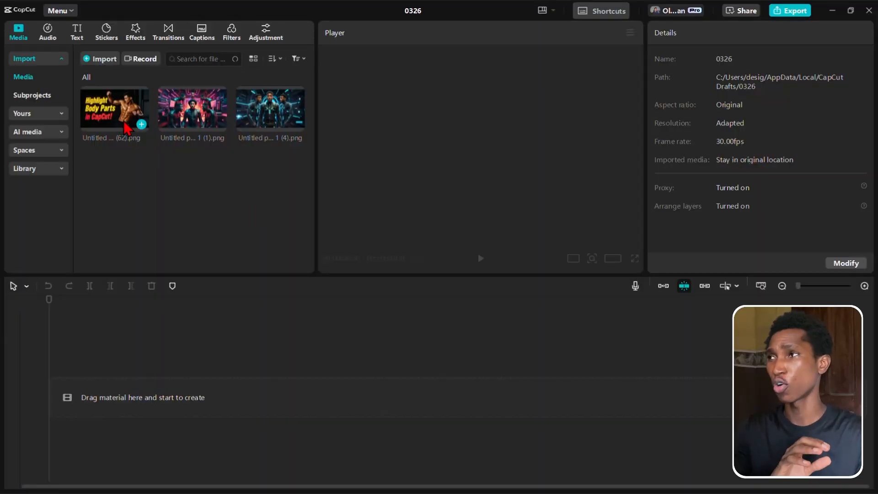
- Preview the three imported images in the media library one after another
left_click(115, 114)
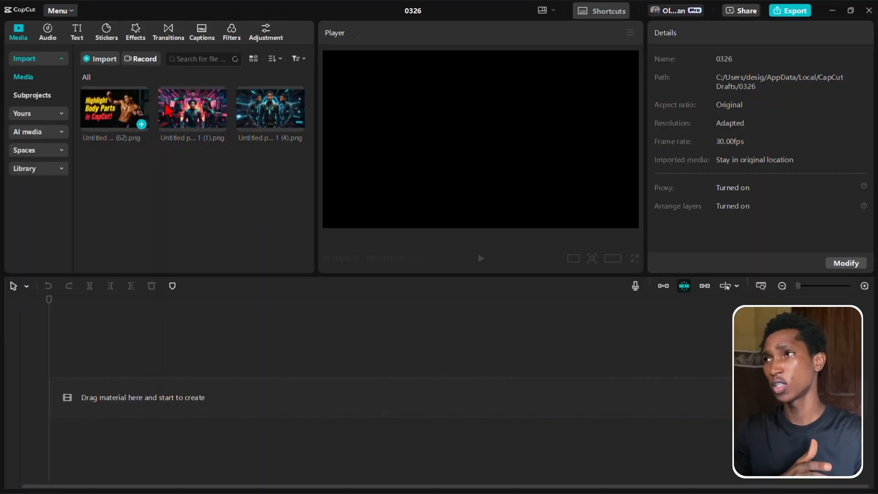
left_click(201, 112)
left_click(260, 106)
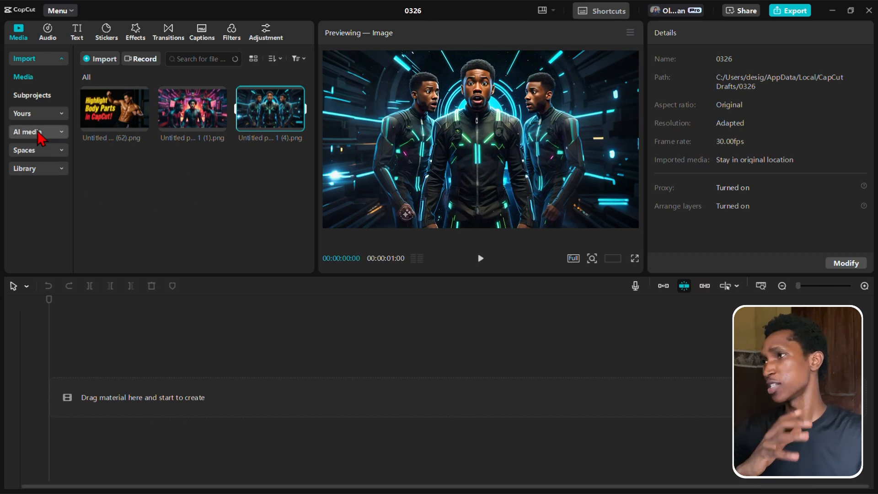
- Open the AI video generator and set the image-to-video input to 1 image
left_click(64, 133)
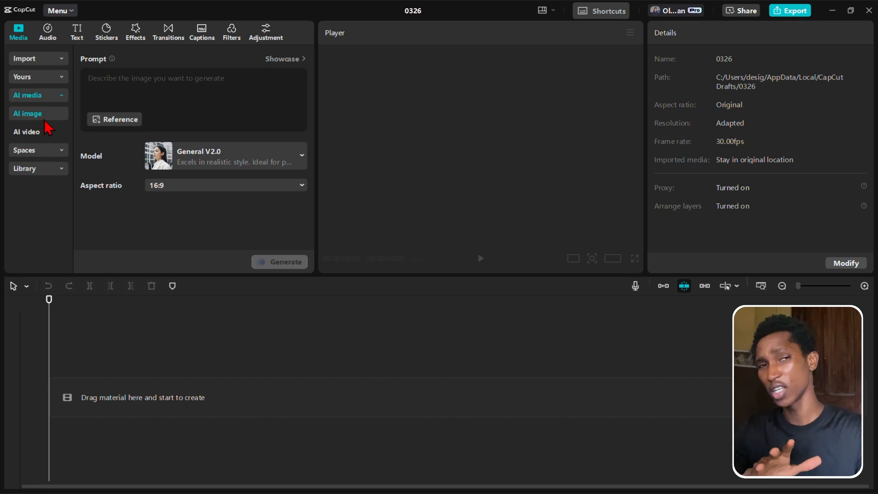
left_click(40, 131)
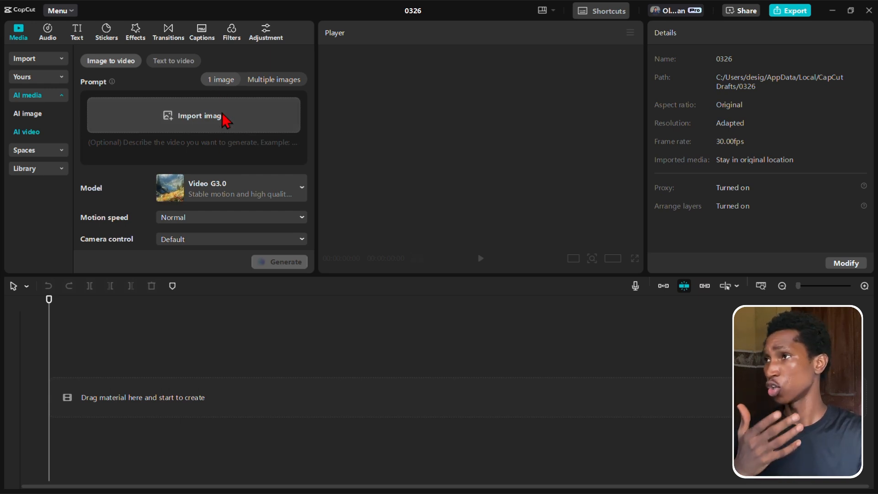
left_click(271, 80)
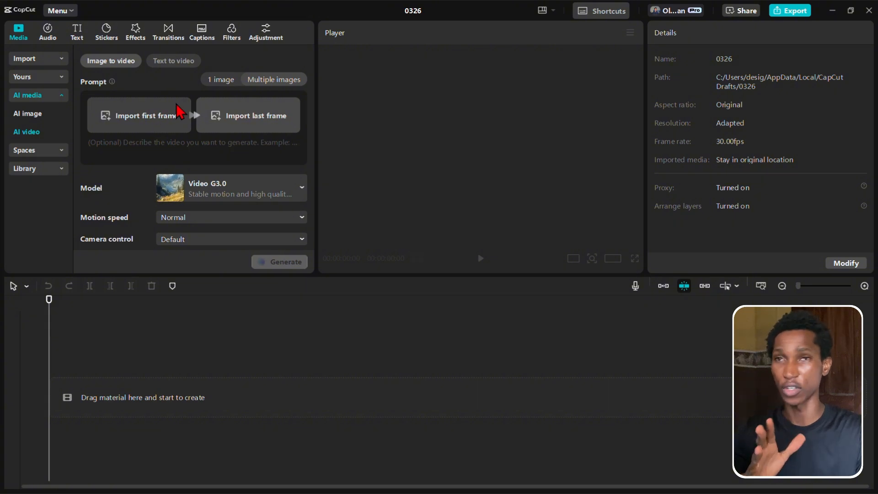
left_click(219, 80)
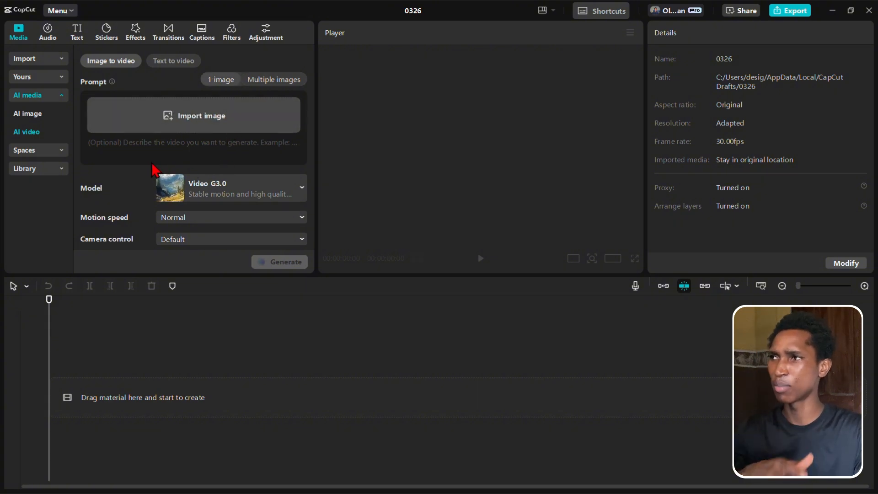
- Check the available video models, then set the AI video's duration to 10s and its aspect ratio to 16:9
scroll(153, 165, "down", 2)
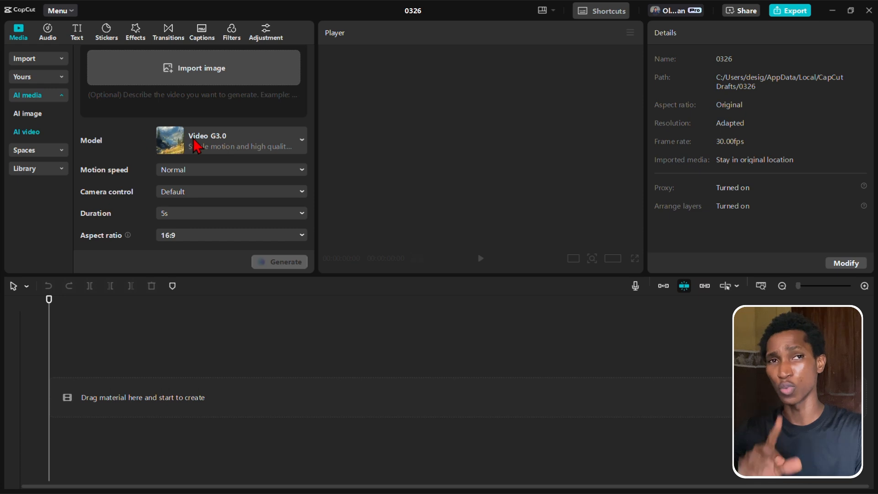
left_click(216, 143)
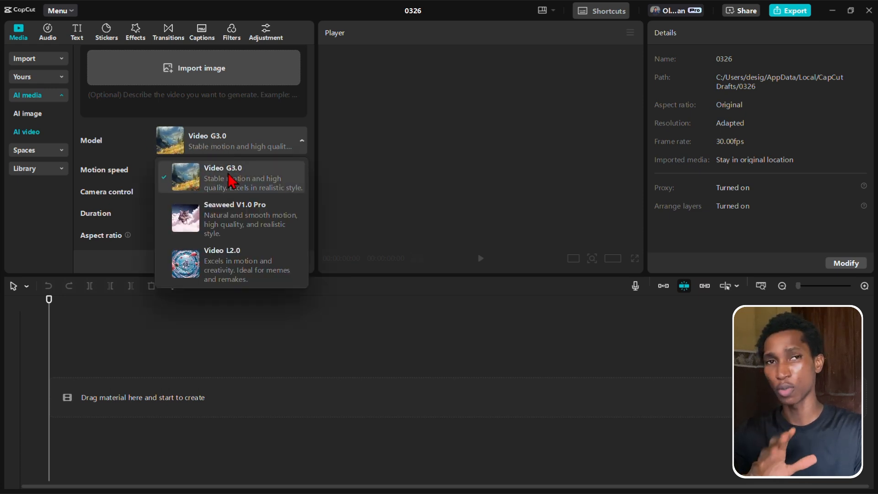
left_click(152, 140)
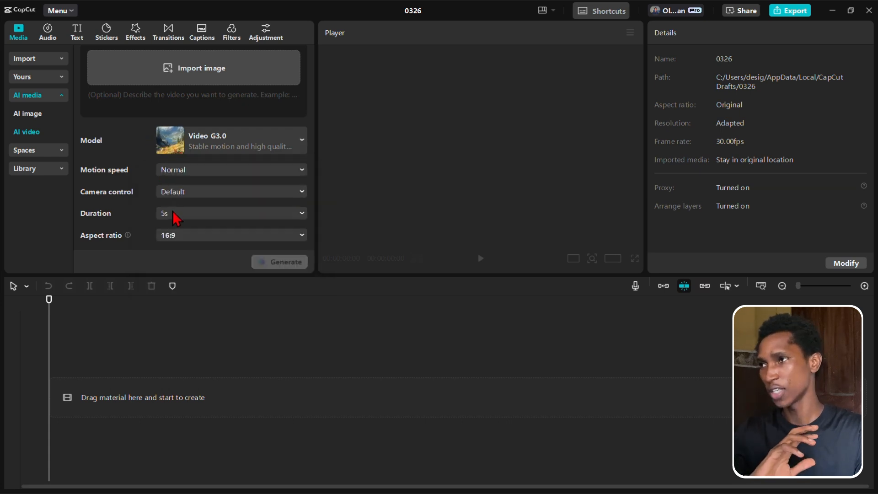
left_click(173, 213)
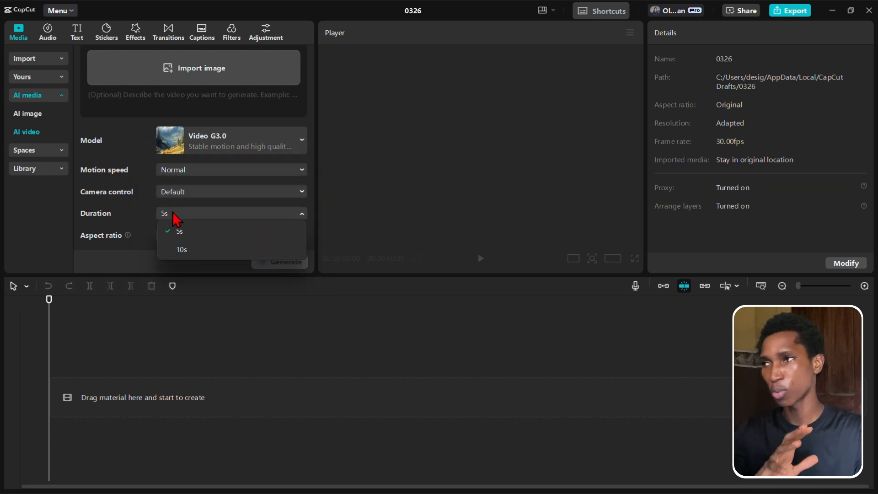
left_click(182, 250)
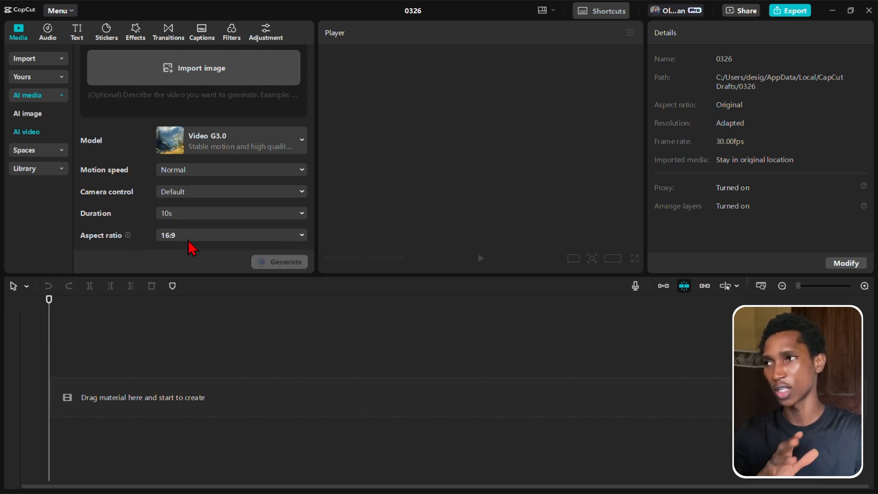
left_click(185, 235)
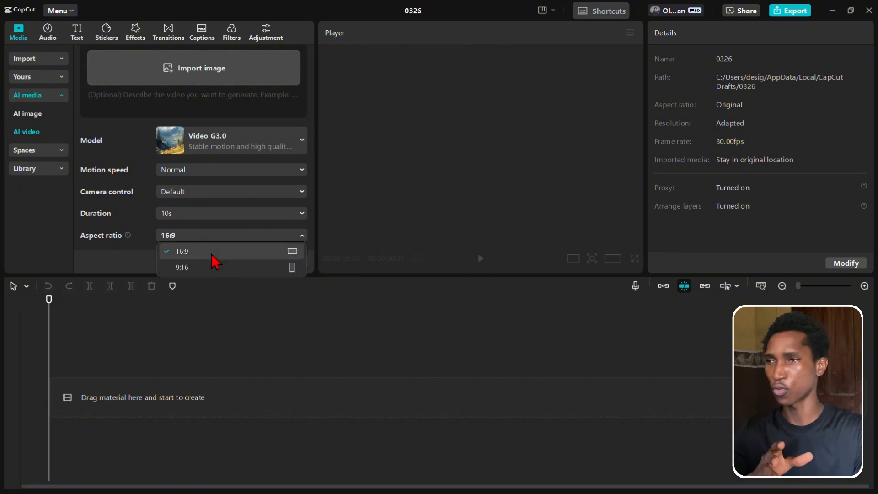
left_click(211, 254)
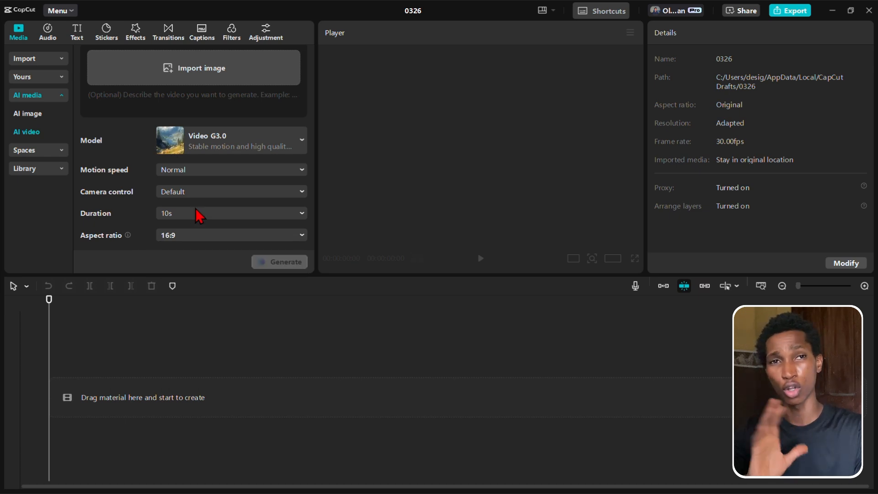
- Switch the AI video model to Seaweed V1.0 Pro and check its duration options
left_click(214, 138)
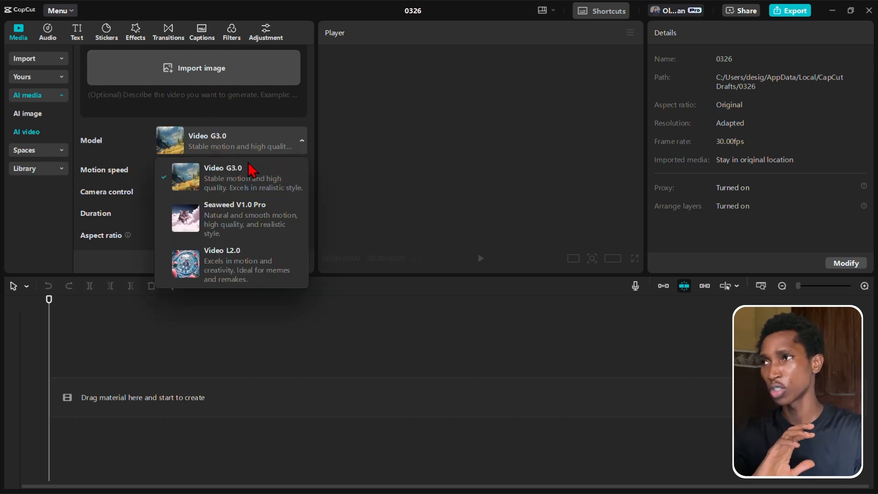
left_click(220, 224)
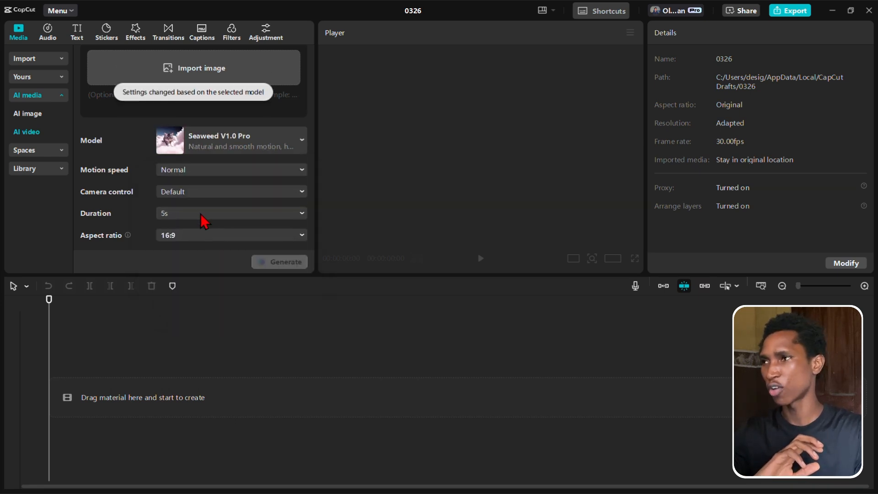
left_click(200, 213)
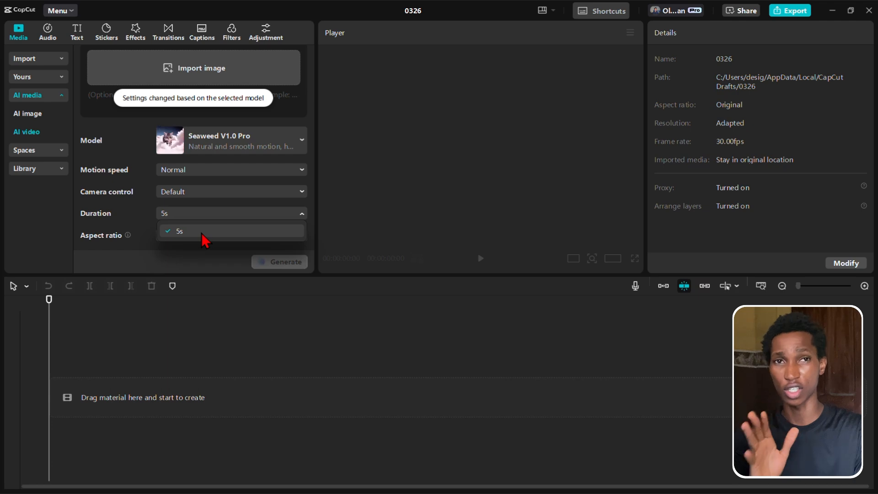
left_click(146, 206)
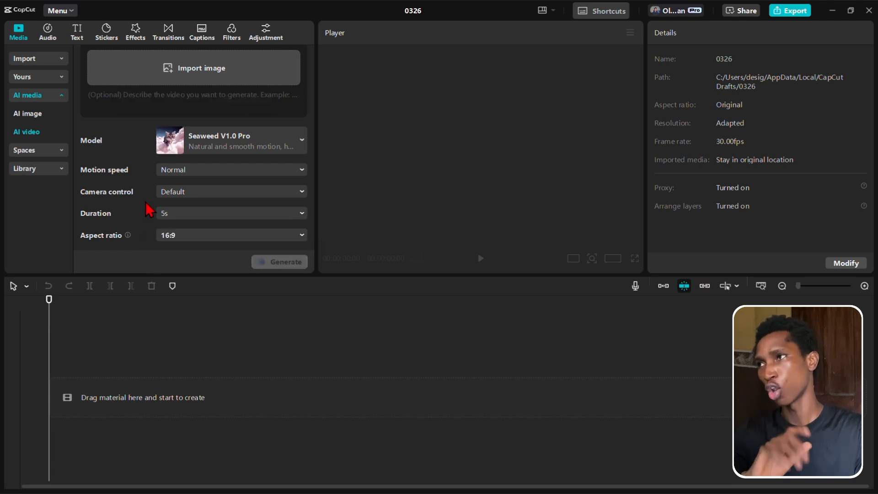
- Check the motion speed and camera control options offered for the Seaweed V1.0 Pro model
left_click(185, 172)
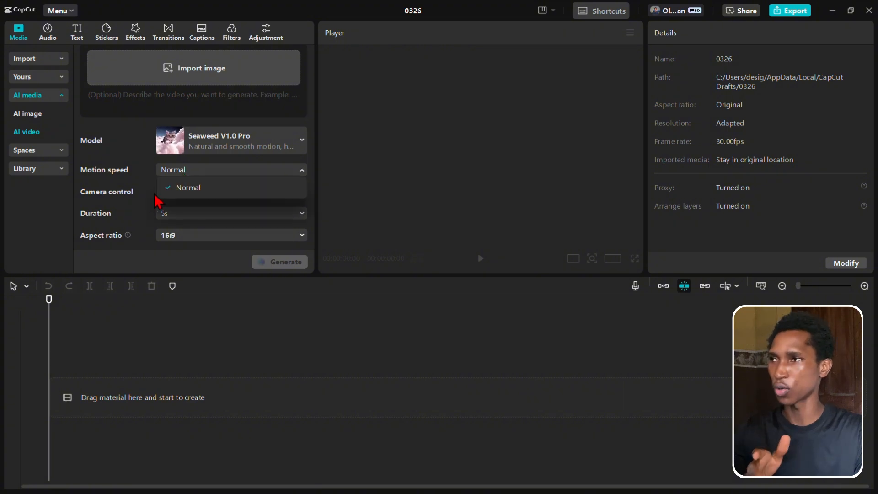
left_click(152, 196)
left_click(183, 212)
left_click(183, 191)
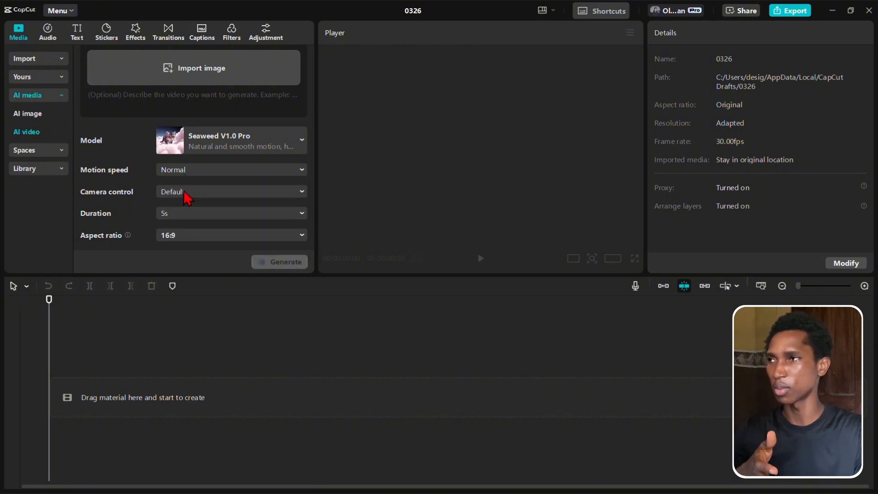
left_click(183, 190)
left_click(154, 183)
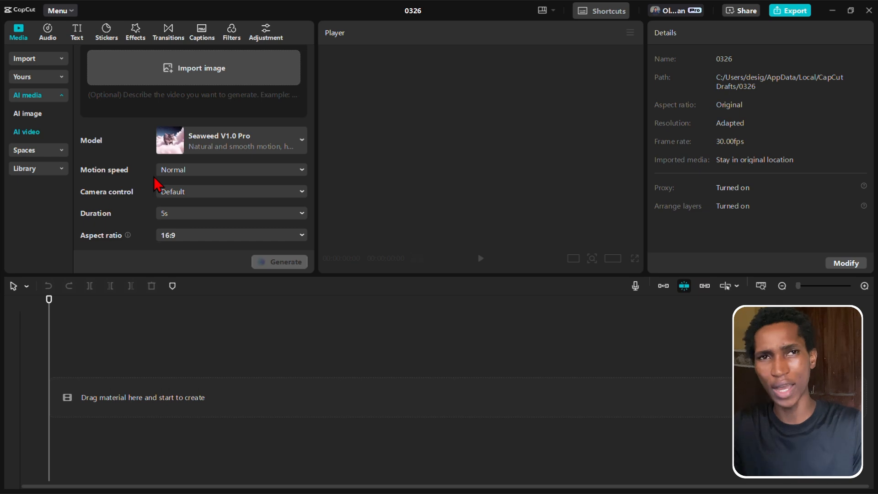
- Import Untitled project-Layer 1 (62).png as the AI video's source image and place the same image on the timeline's main track
scroll(155, 180, "up", 2)
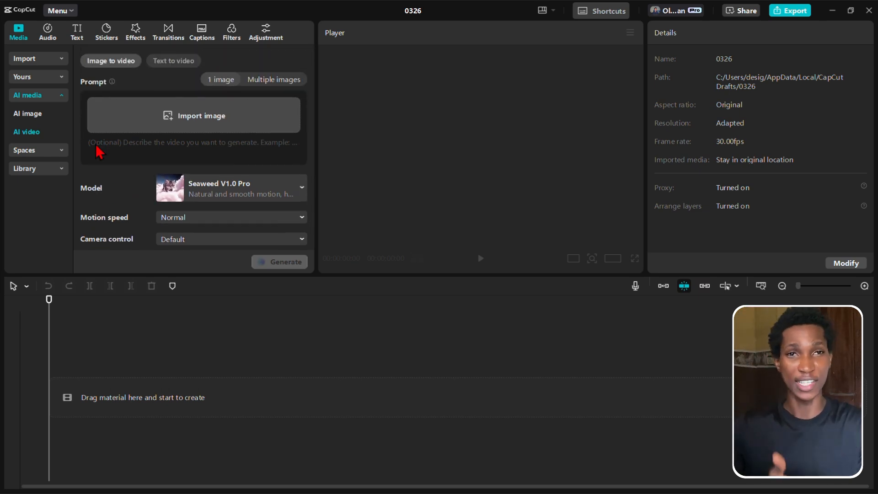
left_click(194, 120)
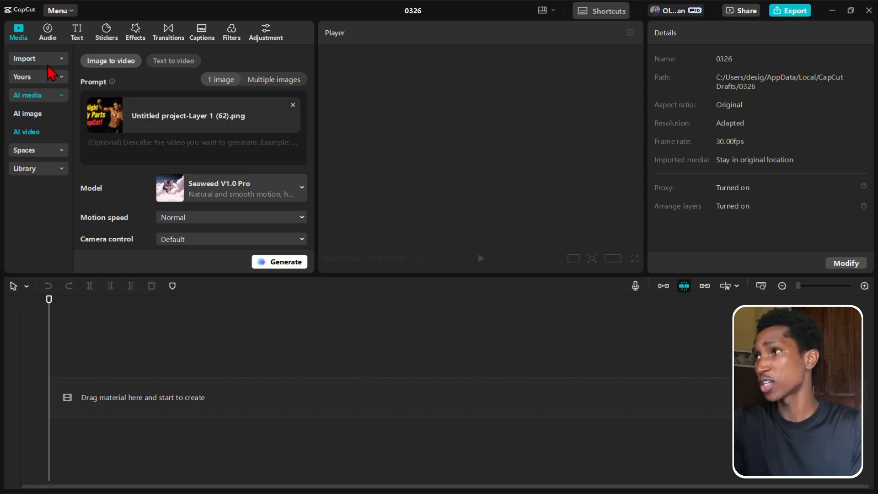
left_click(48, 59)
left_click(114, 108)
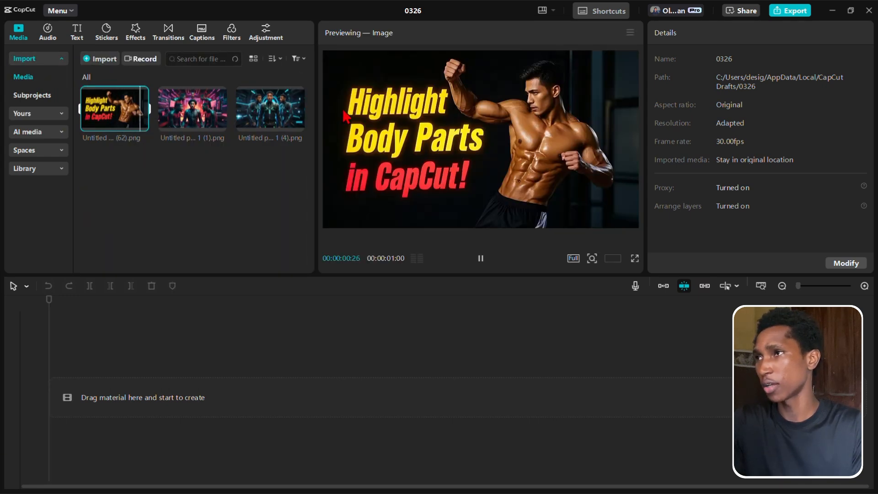
left_click_drag(128, 110, 103, 406)
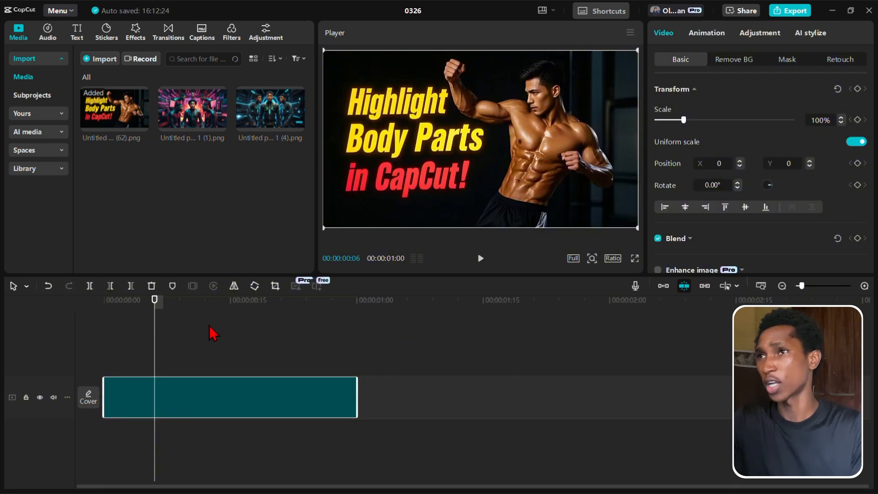
- Set the AI video model to Video G3.0 with a 10s duration and generate the video from the image without a text prompt
left_click(47, 134)
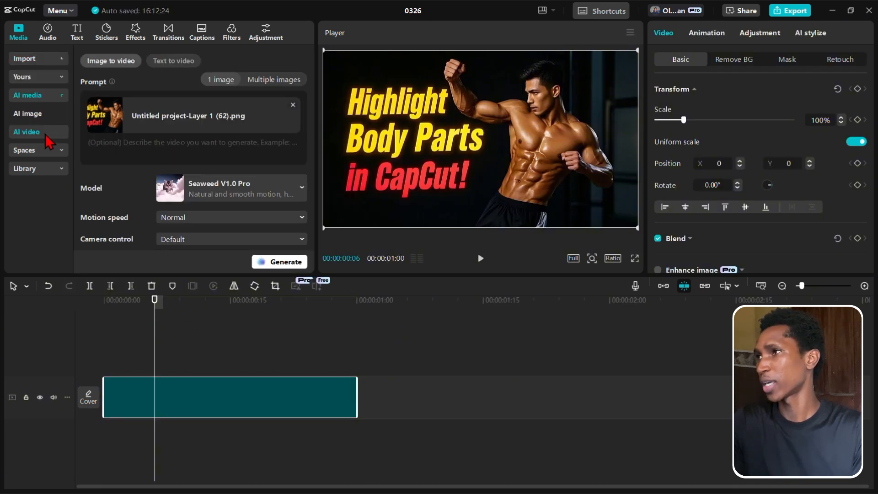
left_click(142, 155)
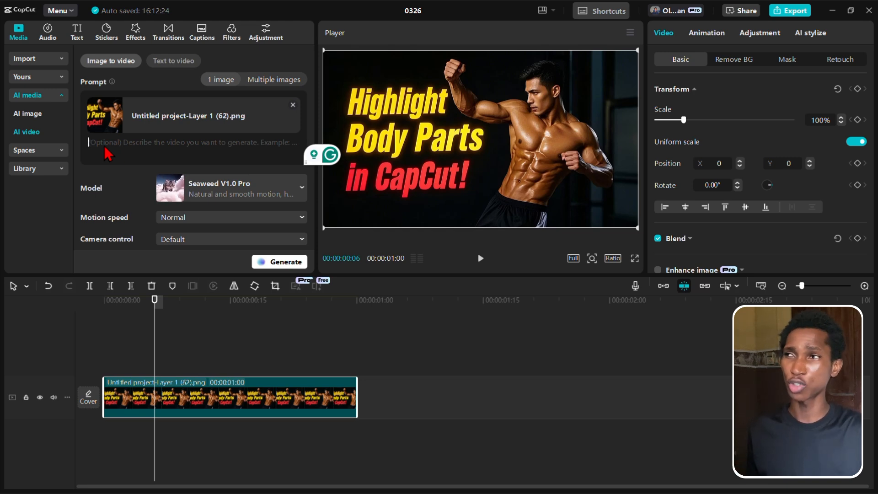
scroll(224, 212, "down", 2)
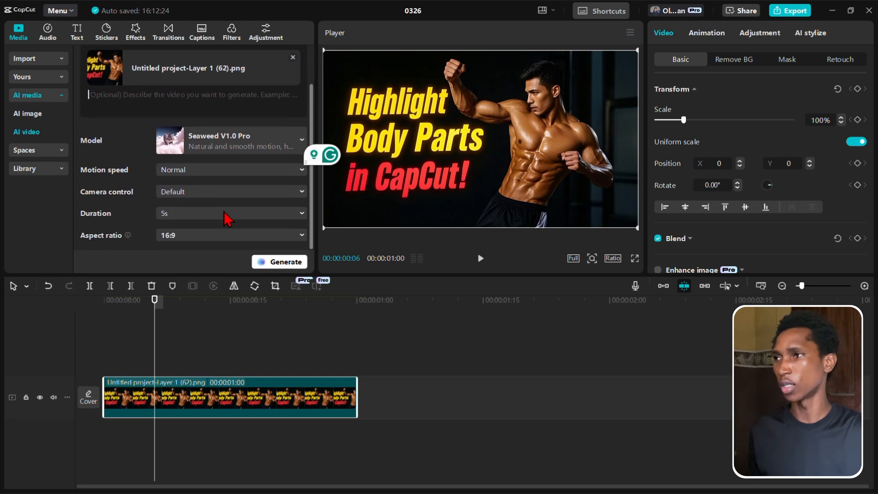
left_click(212, 214)
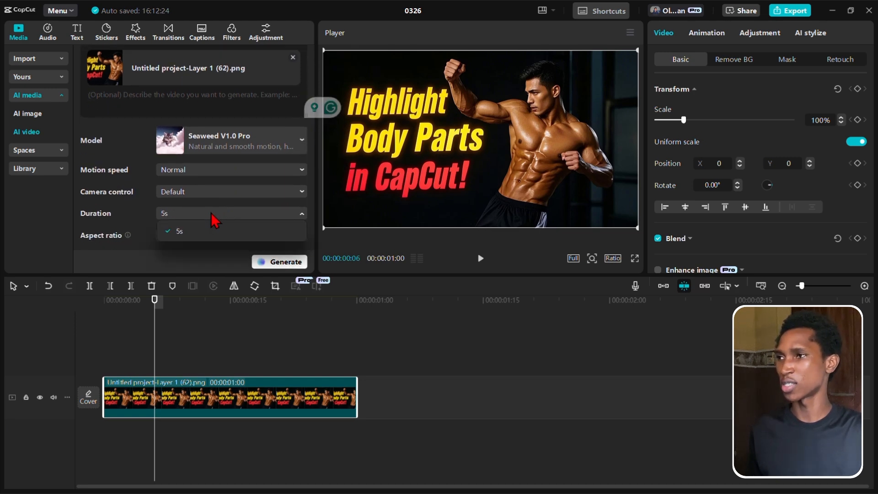
left_click(199, 146)
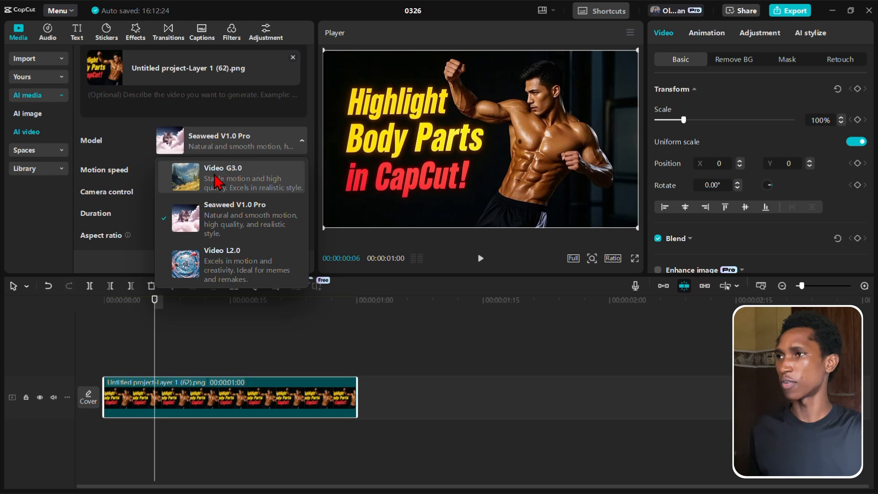
left_click(218, 182)
left_click(203, 215)
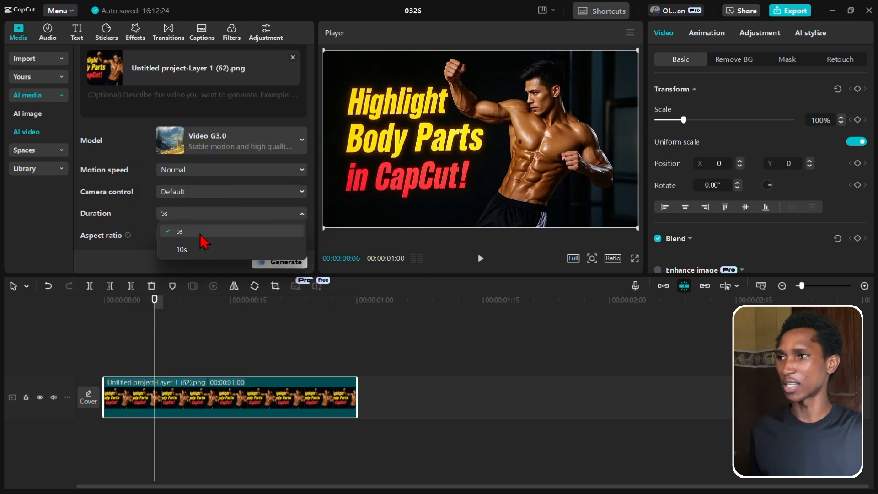
left_click(187, 252)
scroll(224, 189, "up", 2)
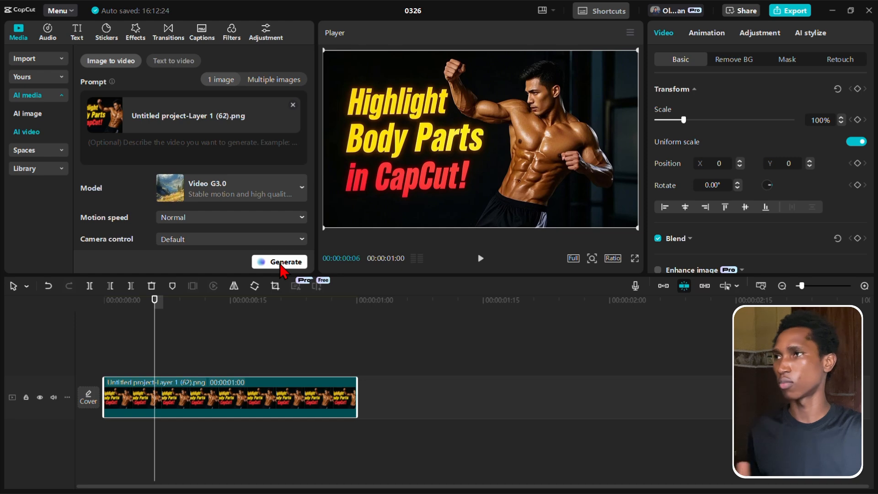
left_click(280, 264)
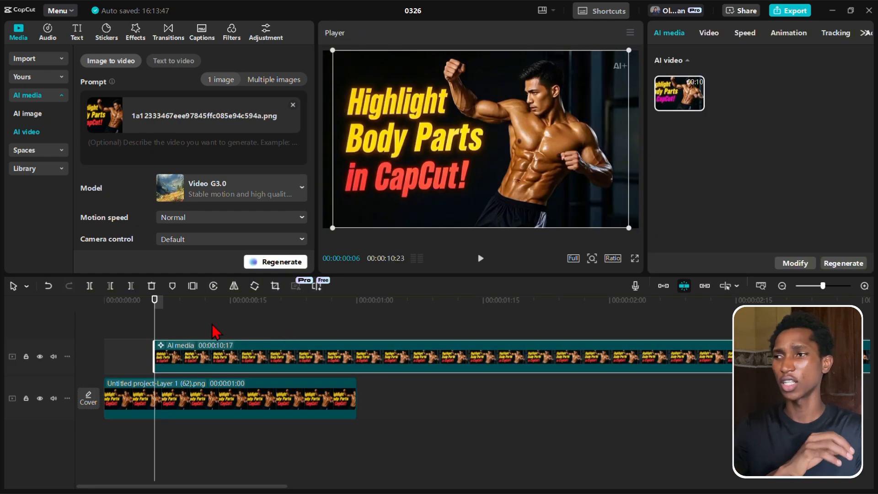
- Move the generated AI clip onto the main track directly after the image and place the playhead at the clip's start
left_click_drag(203, 359, 394, 396)
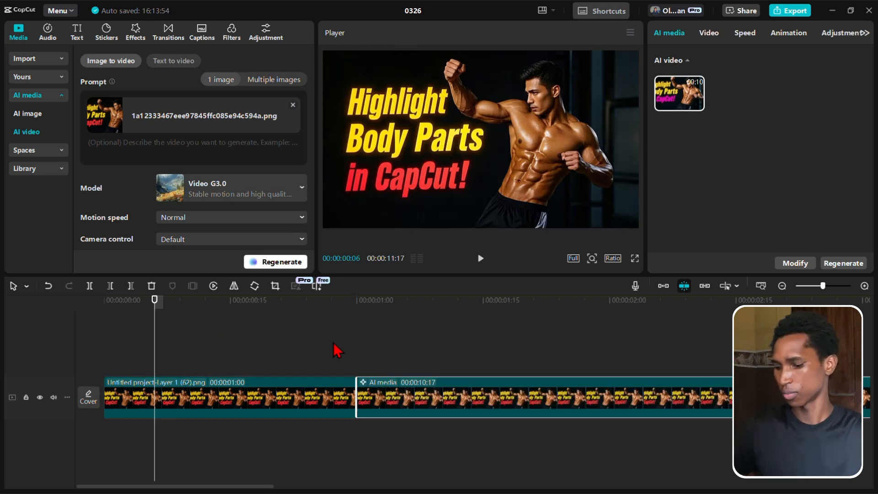
key("shift+z")
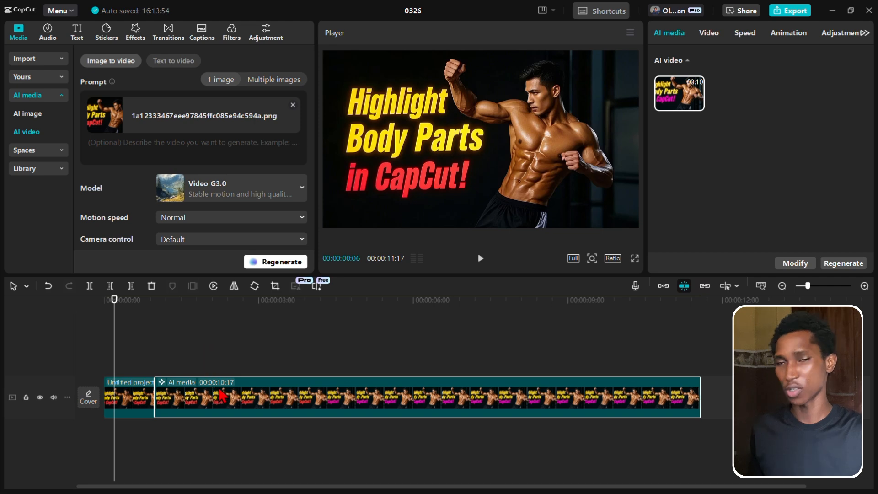
left_click(190, 344)
left_click(154, 353)
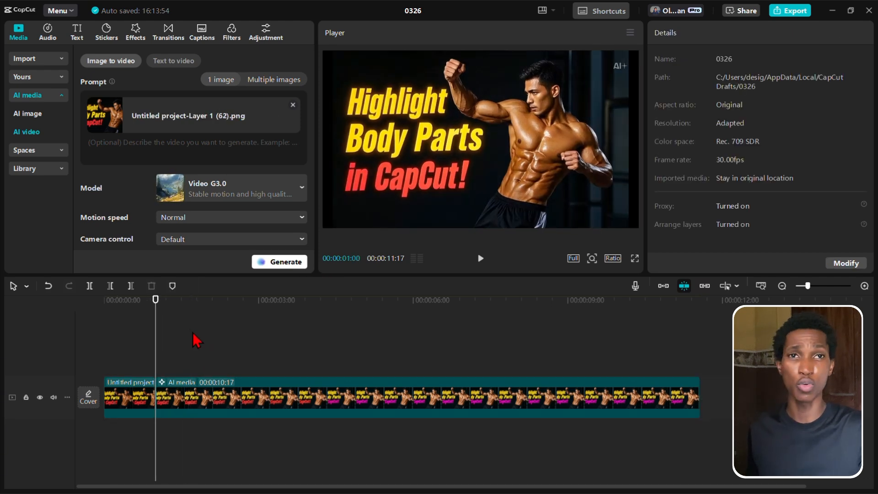
- Regenerate the AI clip on the main track from the same source image, without a text prompt
left_click(198, 388)
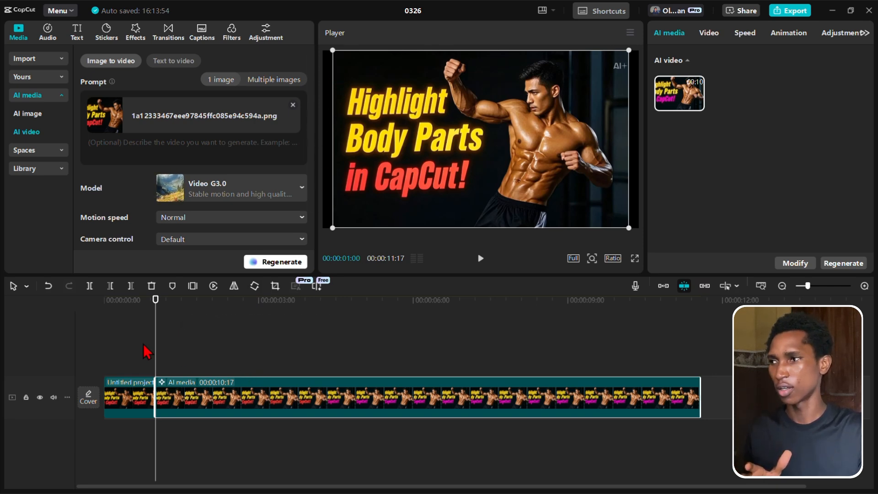
left_click(133, 337)
left_click(128, 405)
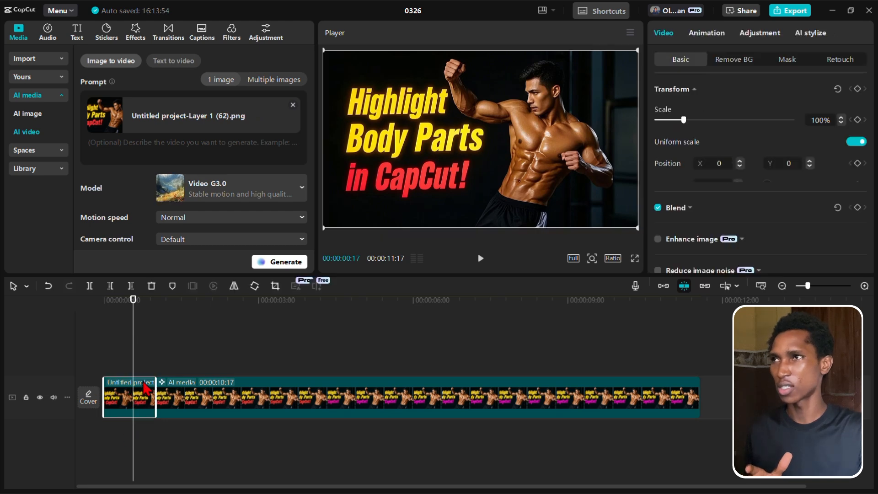
left_click(176, 334)
left_click(178, 413)
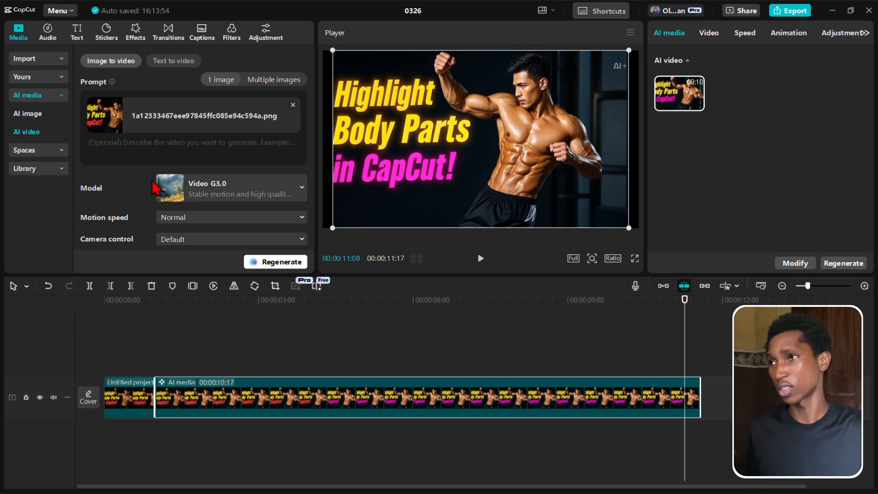
left_click(256, 263)
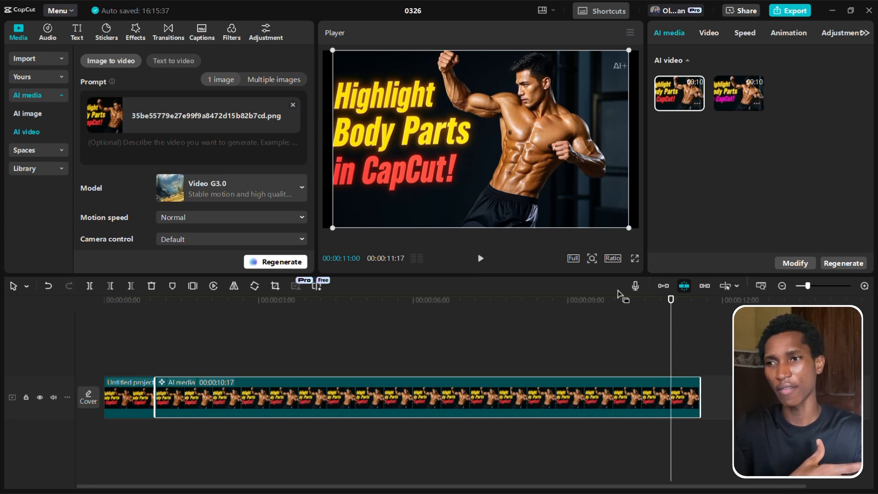
- Compare the two generated versions of the AI clip, return to the newest one and check the older version's download option
left_click(738, 99)
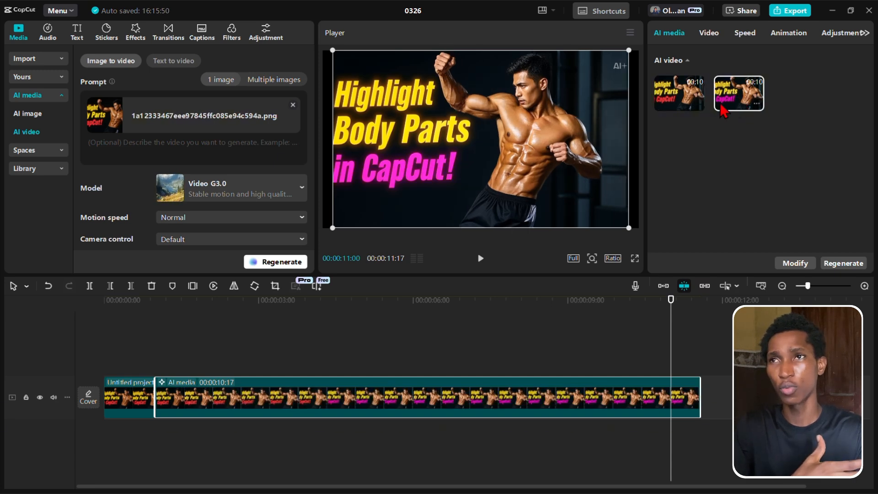
left_click(672, 98)
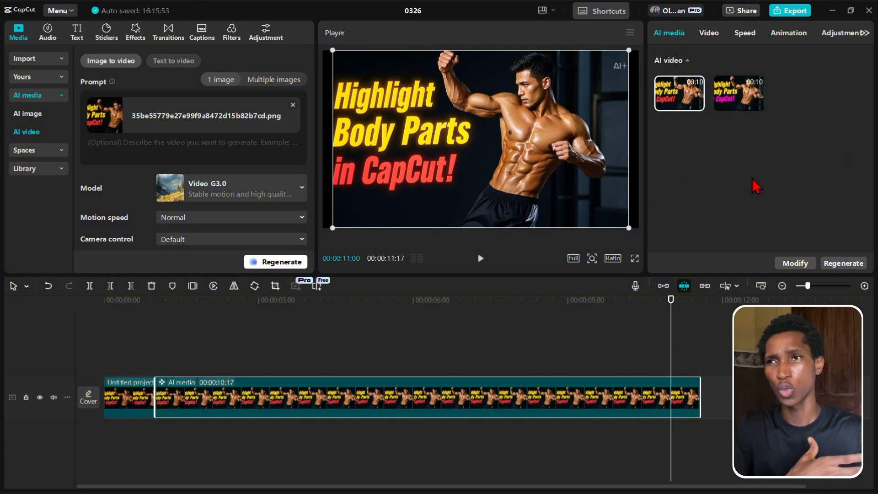
left_click(756, 105)
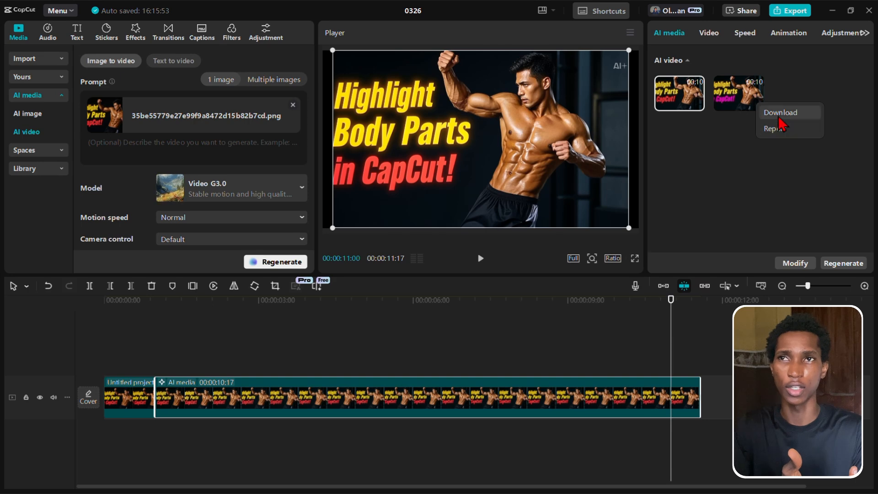
left_click(781, 115)
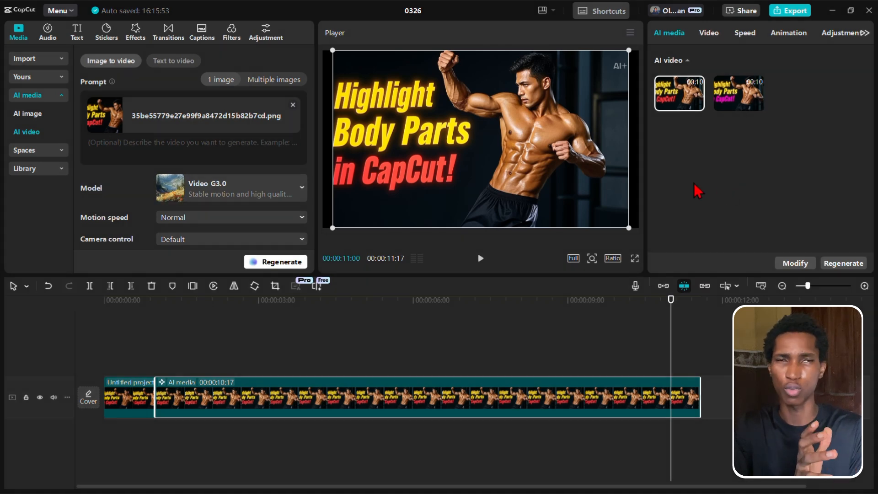
- Check the options offered for the AI clip's newest version and play the clip on the timeline
left_click(441, 353)
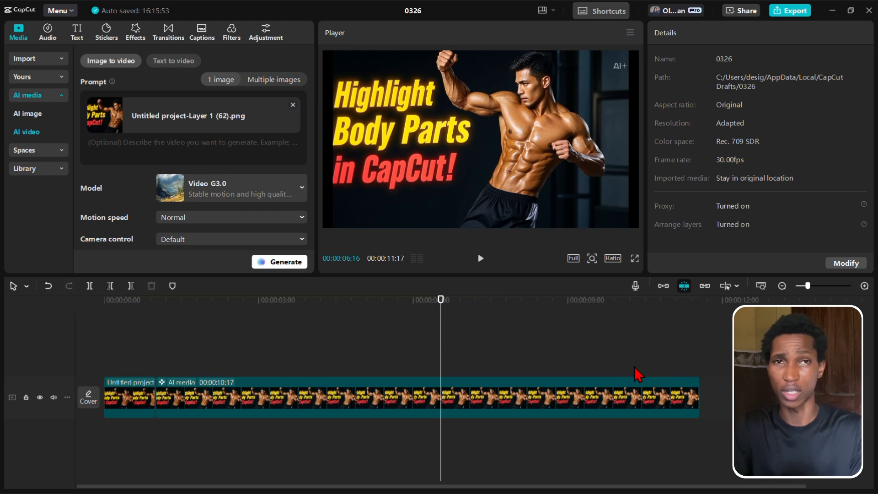
left_click(612, 398)
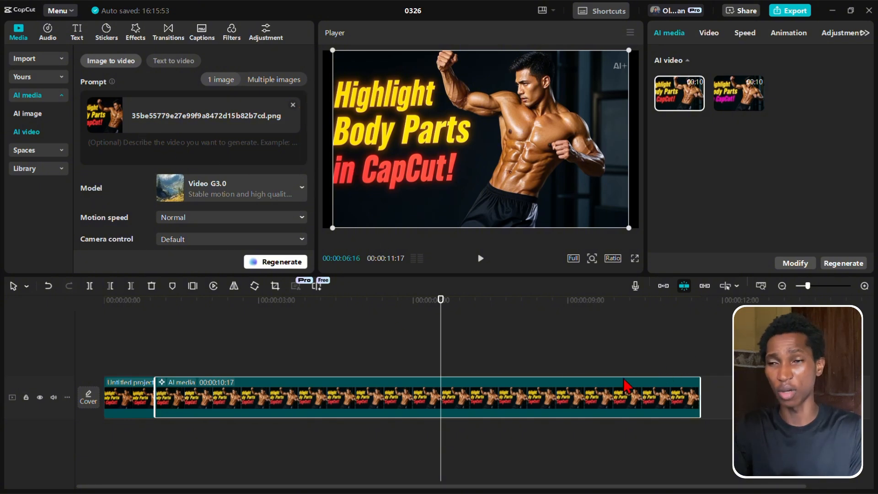
left_click(698, 103)
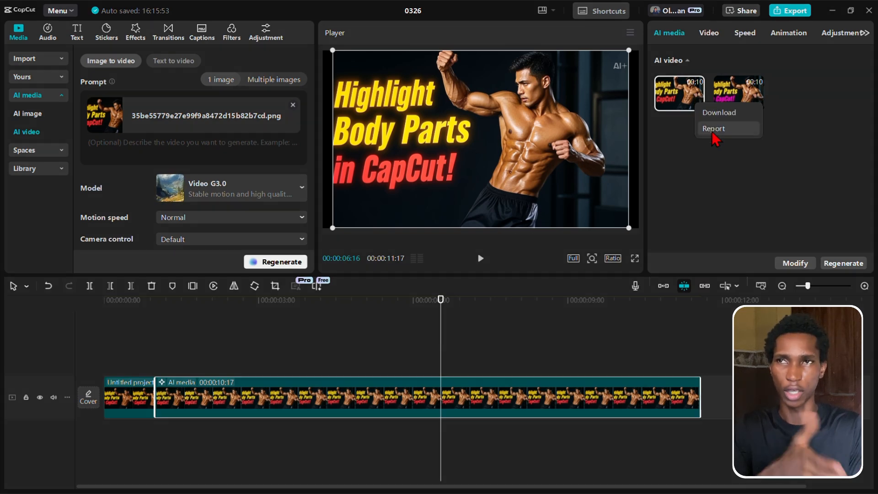
left_click(780, 158)
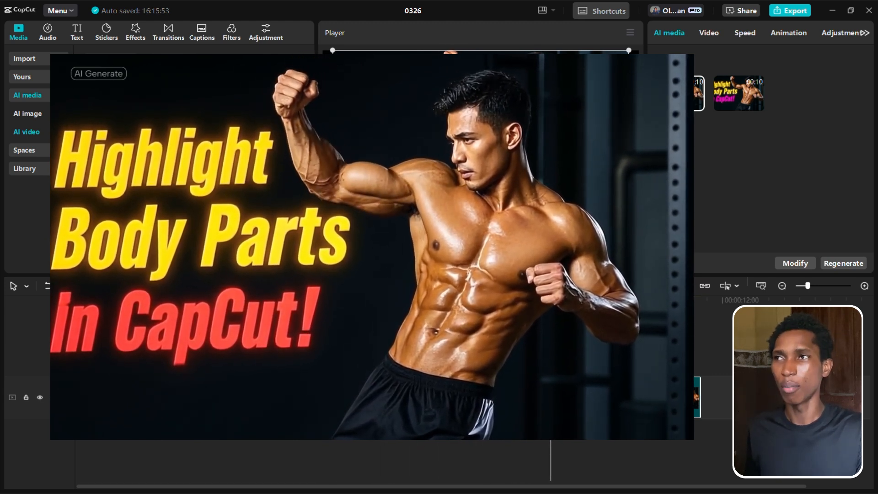
key("space")
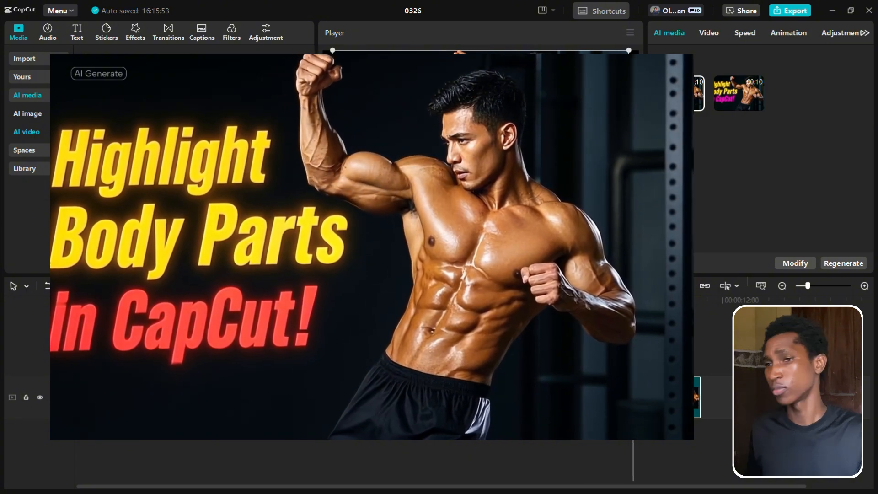
scroll(501, 335, "down", 3, "ctrl")
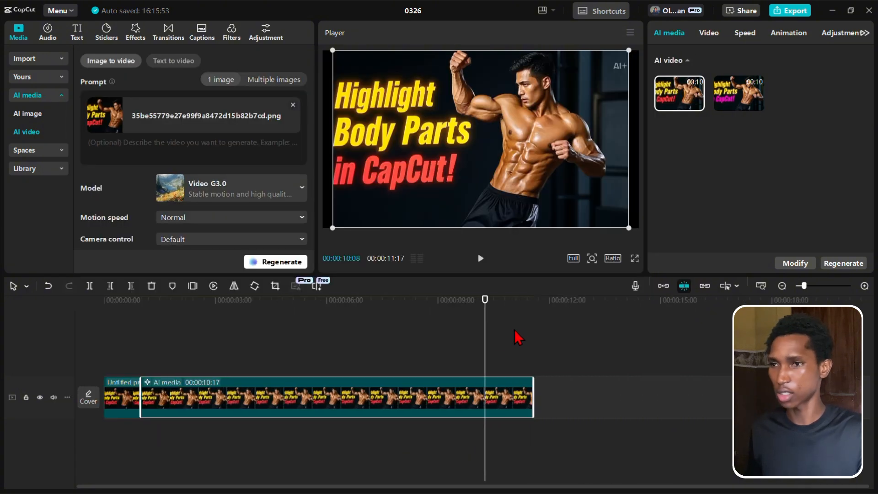
- Add the text prompt "fighting" to the AI clip and regenerate it
left_click(172, 153)
type("fighting")
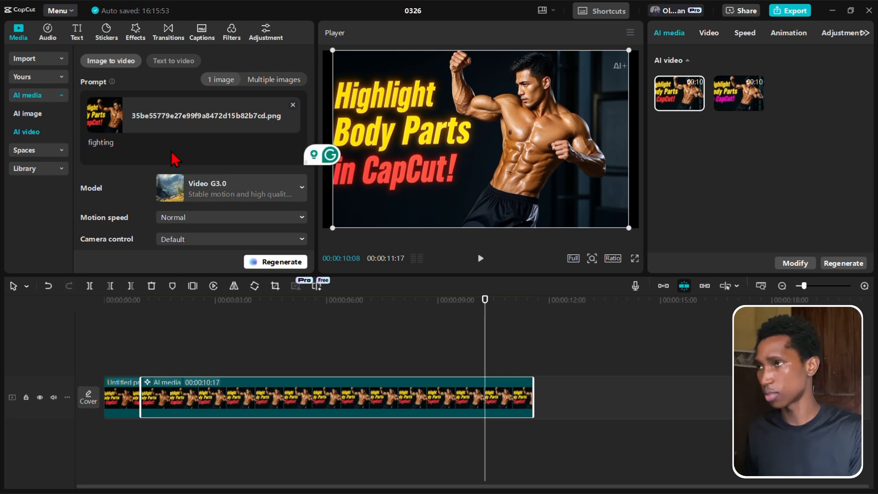
scroll(185, 151, "down", 2)
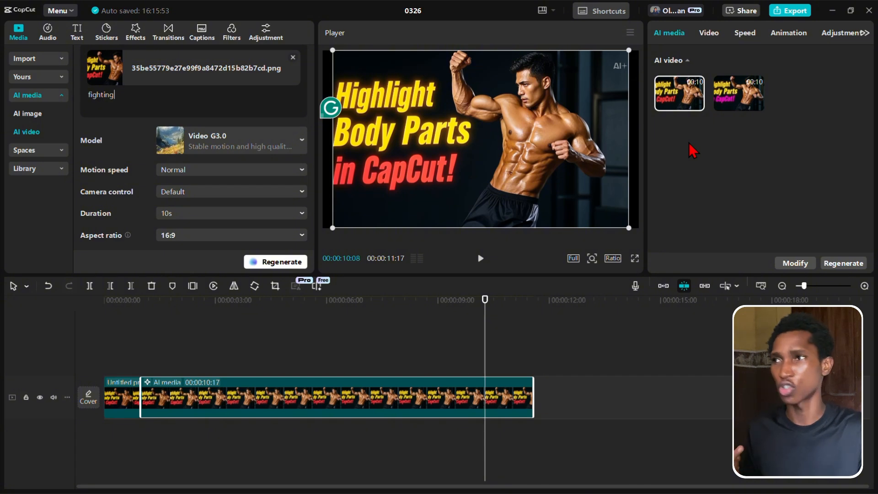
left_click(275, 261)
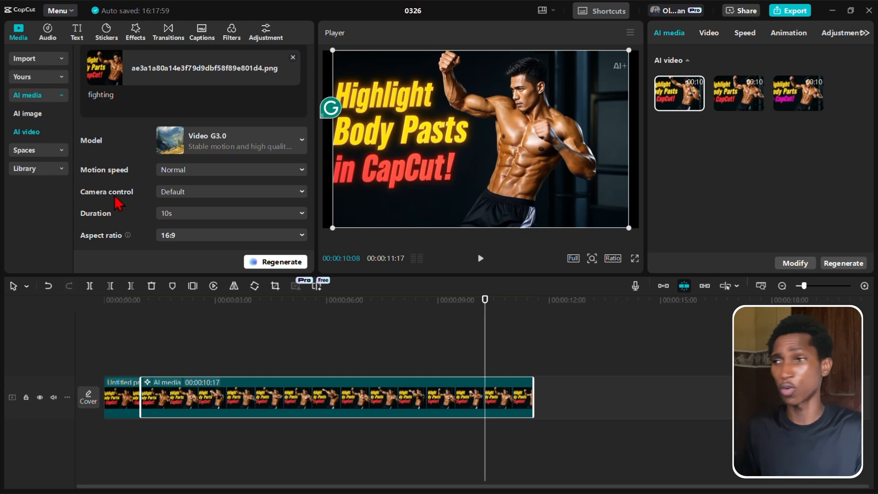
- Compare the three generated versions of the AI clip near its start and return to the "fighting" version
left_click(146, 306)
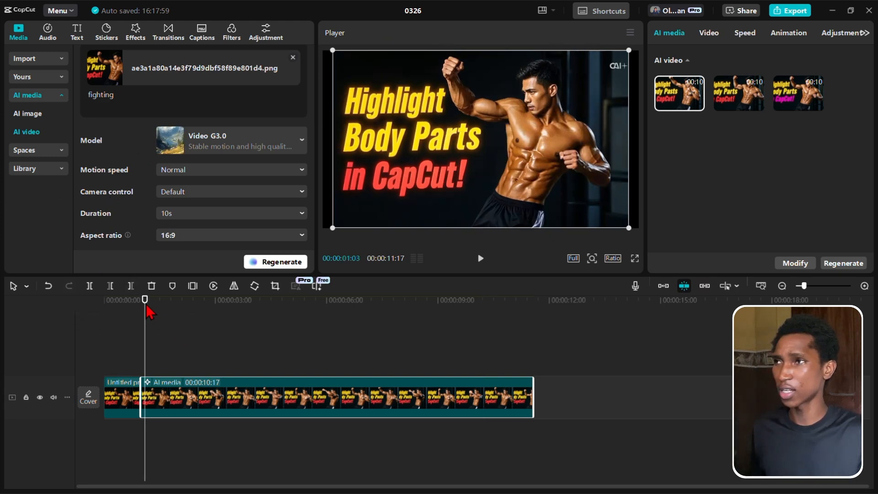
scroll(151, 109, "up", 2)
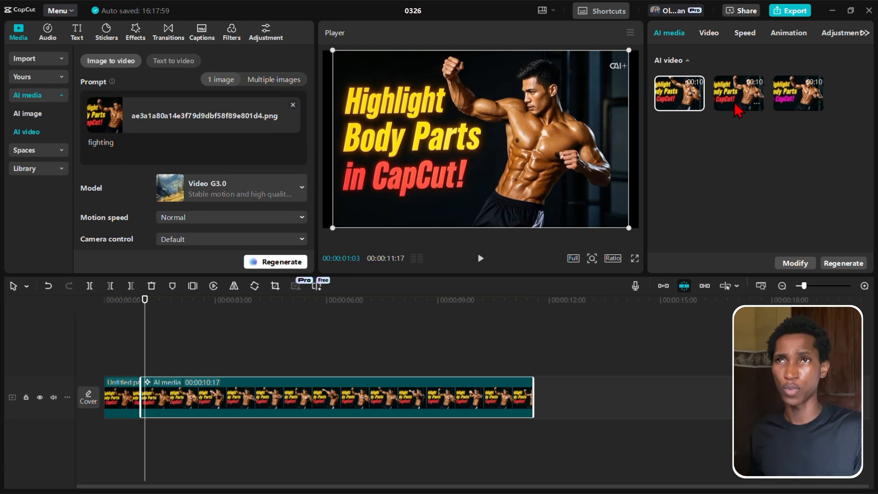
left_click(813, 100)
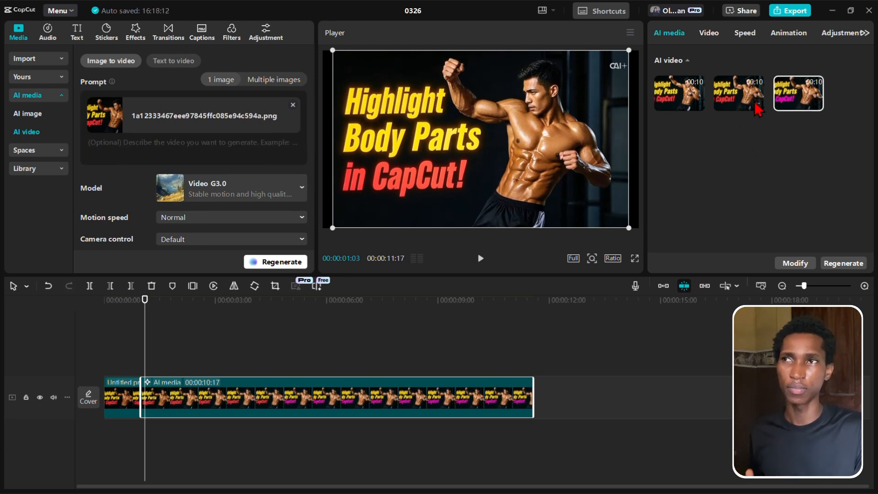
left_click(732, 104)
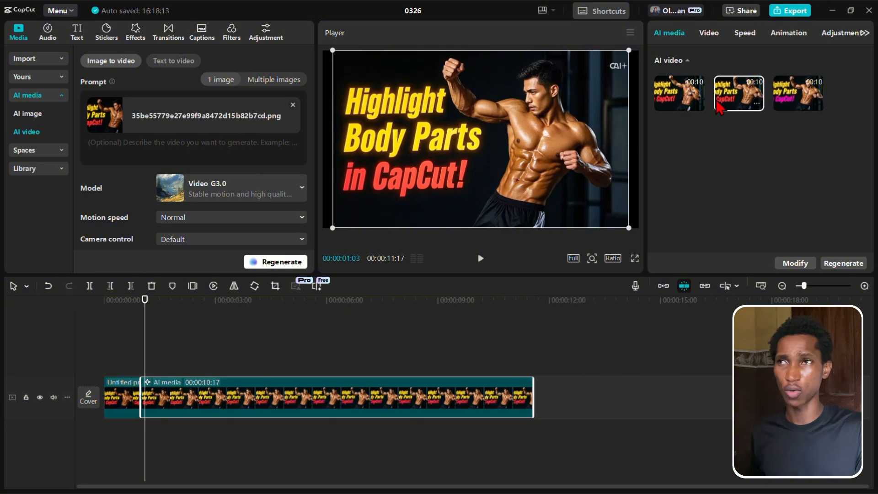
left_click(683, 104)
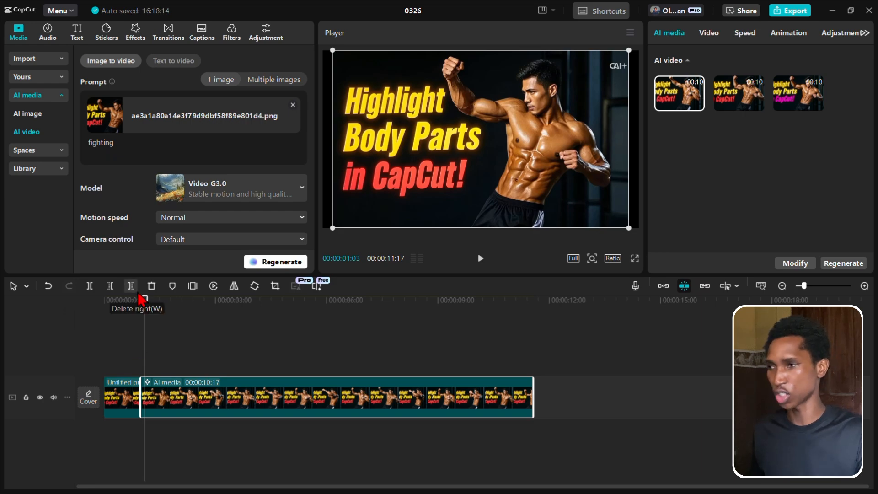
- Play the "fighting" version of the AI clip through to its end and deselect the clip
key("Up")
key("space")
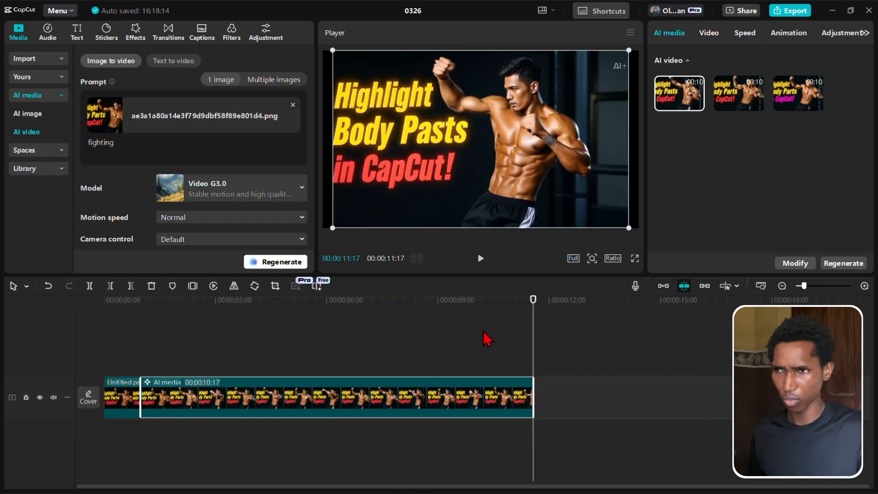
left_click(483, 334)
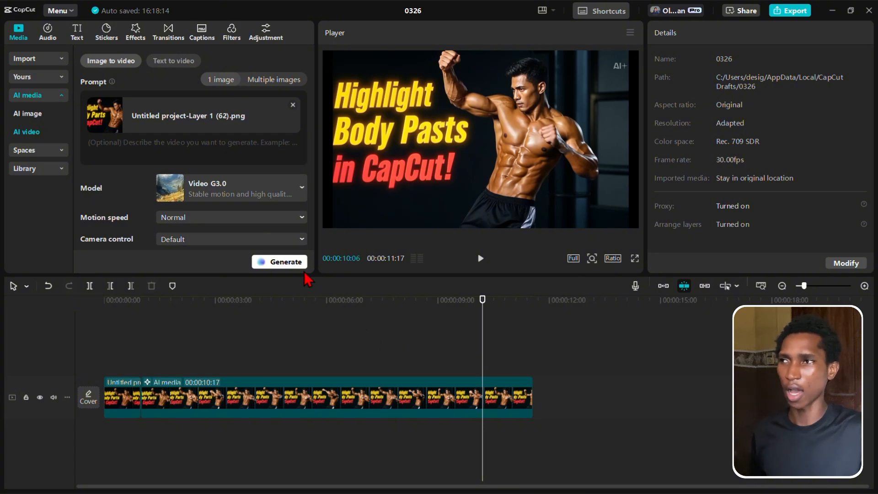
- Review the AI video models offered for a single image and switch the image source to multiple images
left_click(221, 186)
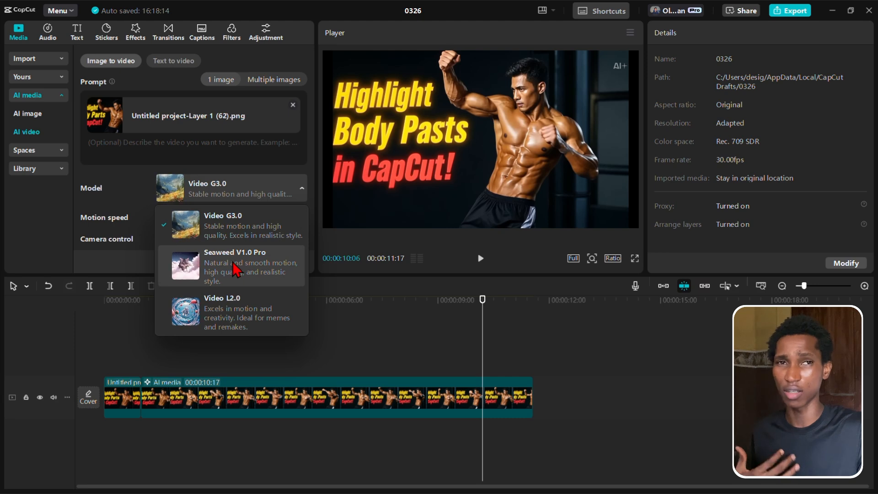
left_click(142, 183)
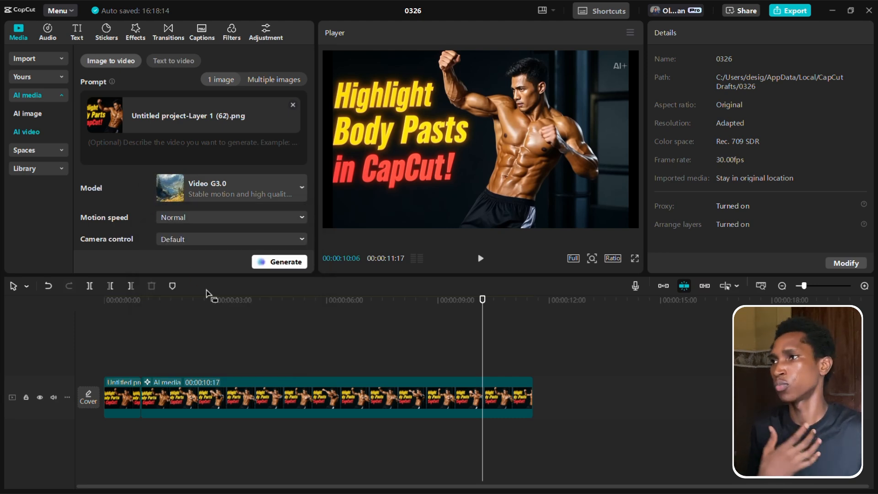
left_click(273, 82)
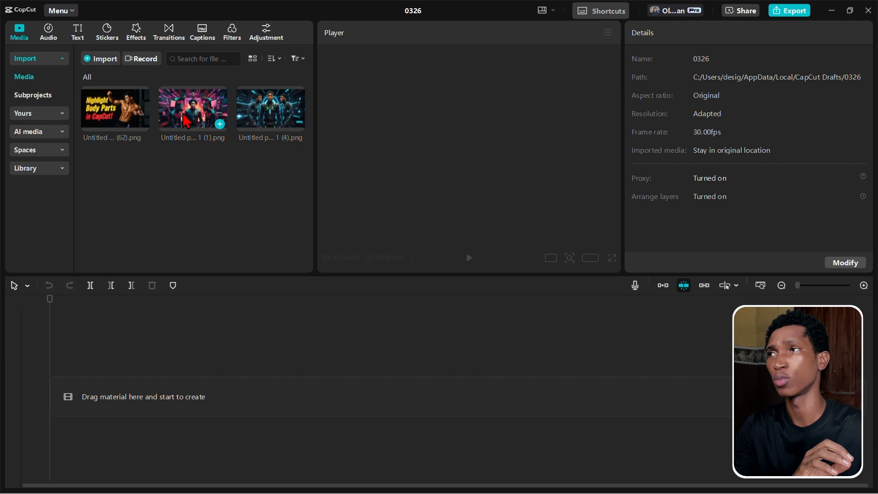
- Set up a multiple-image AI video with the pink neon image (1).png as first frame and the blue neon image (4).png as last frame
left_click(192, 108)
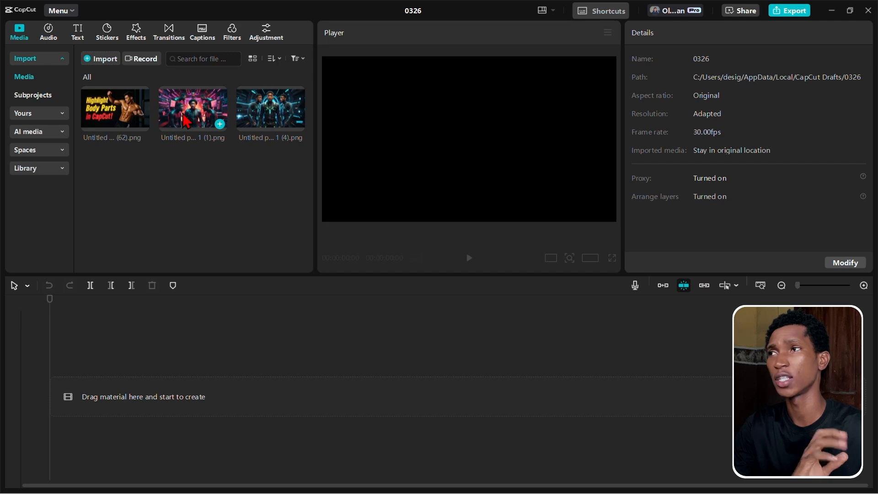
left_click(286, 109)
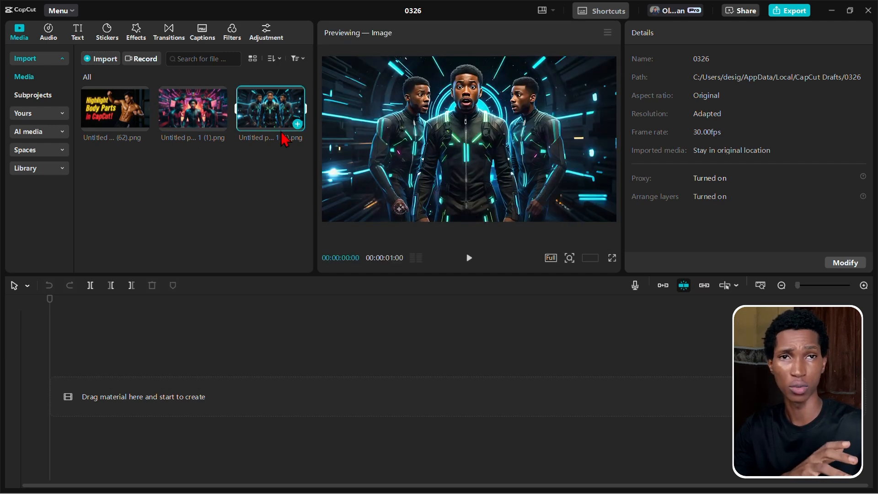
left_click(52, 132)
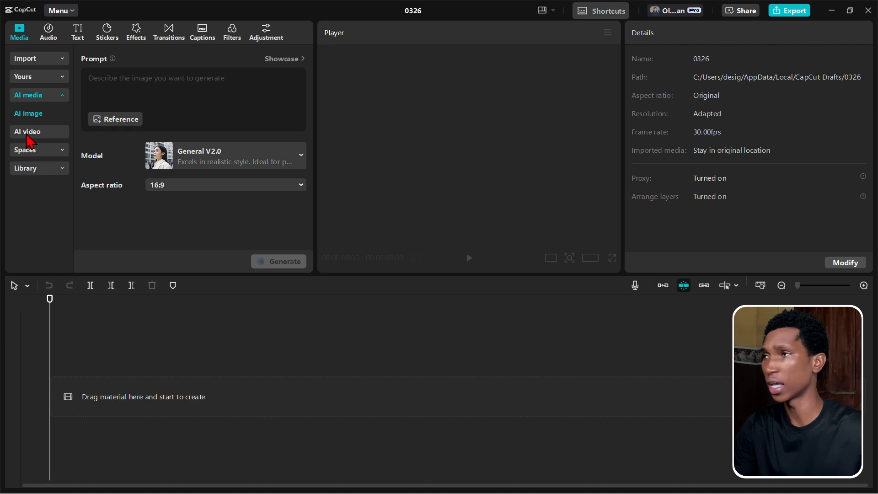
left_click(28, 136)
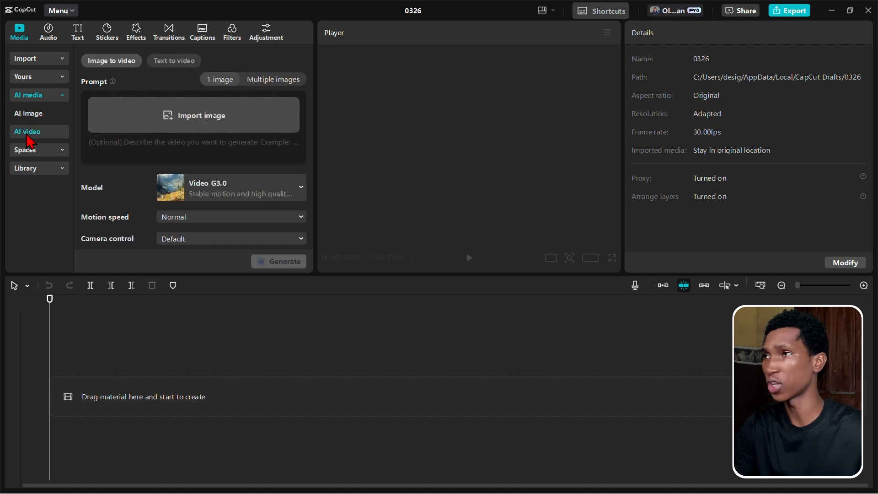
left_click(265, 80)
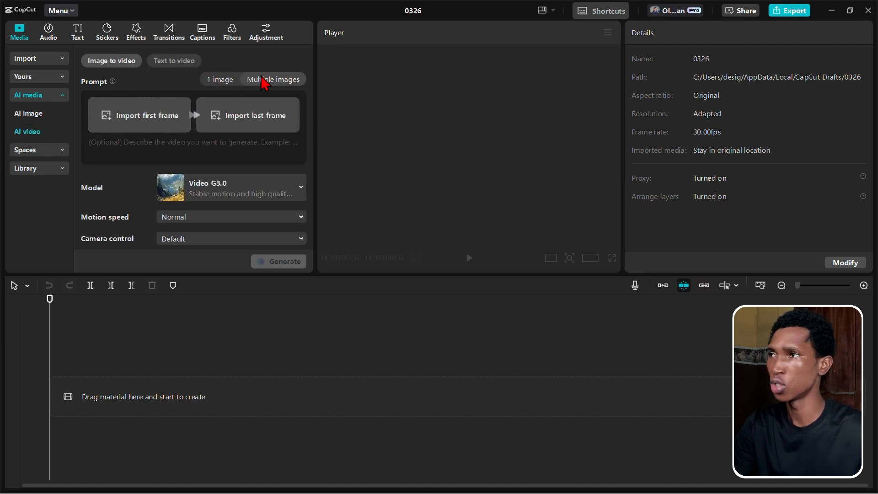
left_click(128, 115)
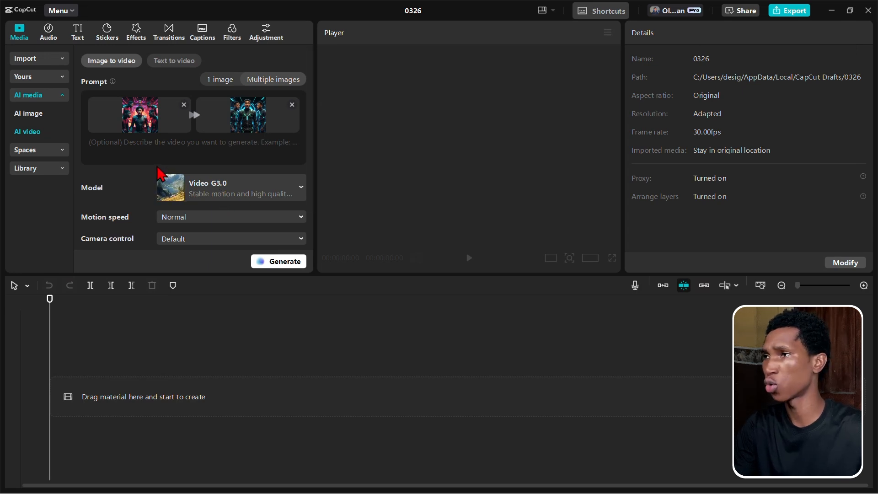
- Check the AI video models offered for multiple images and keep Video G3.0
left_click(255, 188)
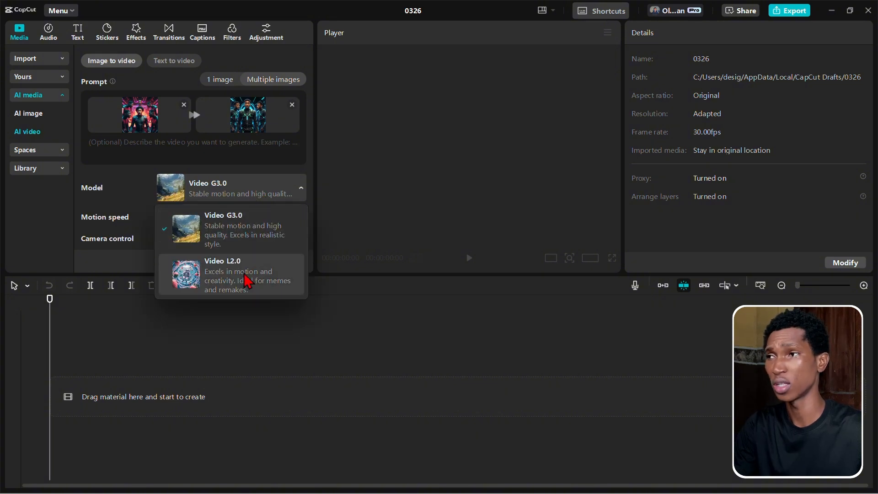
left_click(167, 185)
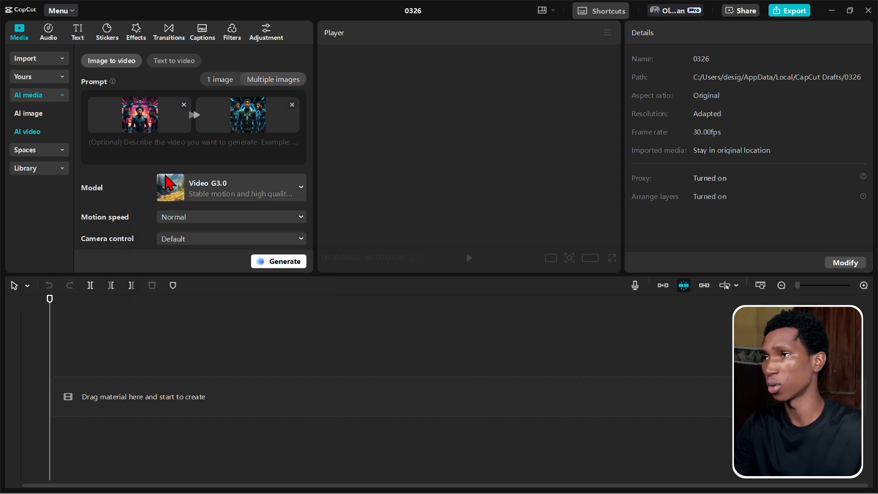
- Set the multiple-image AI video's duration to 10s, keep the 16:9 aspect ratio and generate the clip
scroll(169, 183, "down", 2)
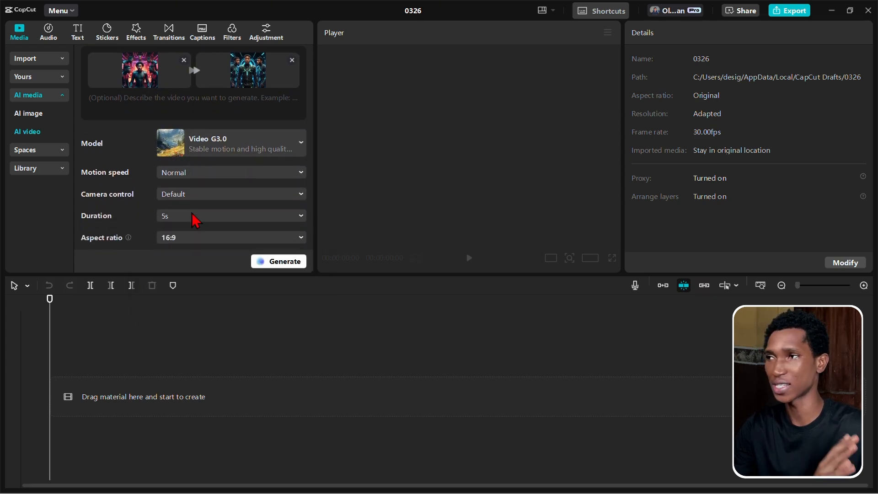
left_click(192, 215)
left_click(190, 252)
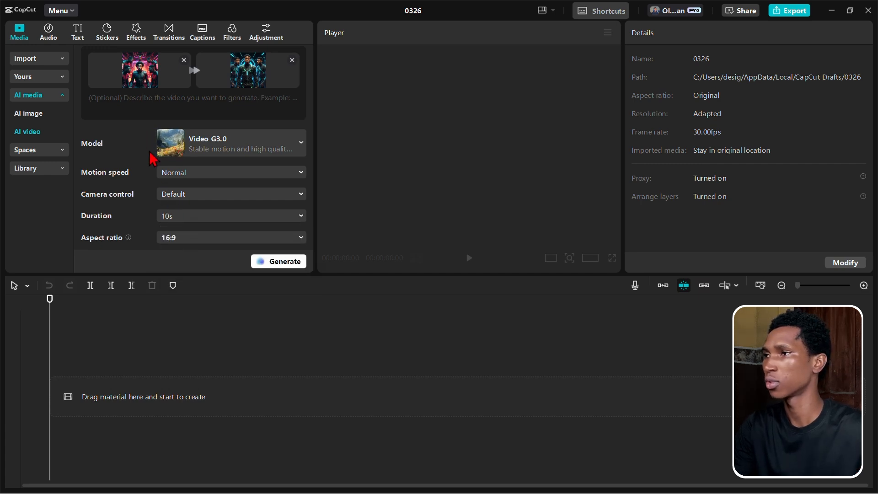
scroll(160, 173, "down", 1)
left_click(199, 235)
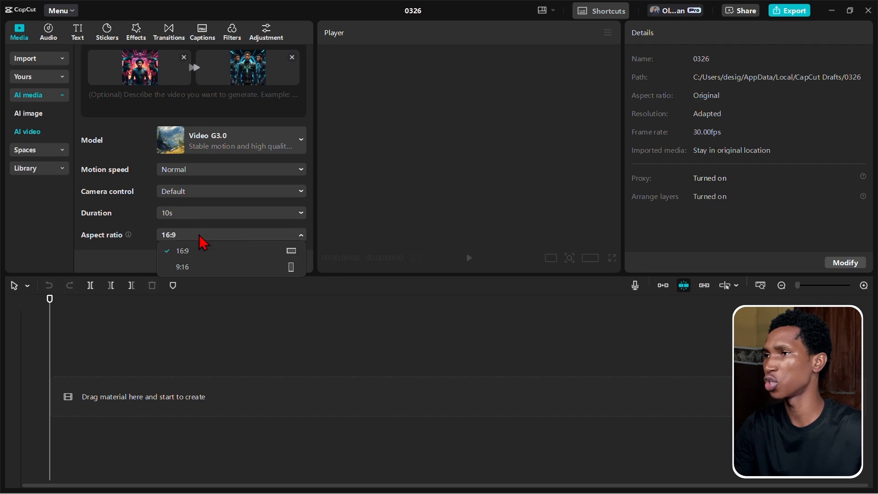
left_click(155, 232)
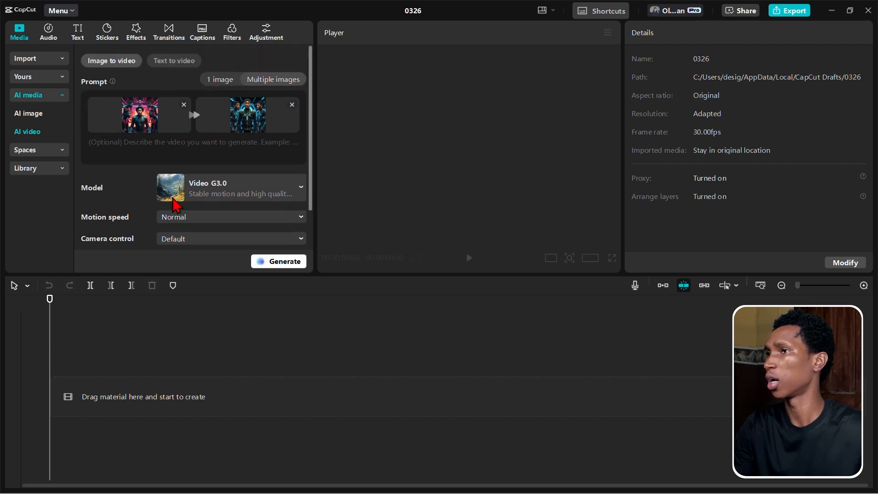
scroll(177, 204, "up", 3)
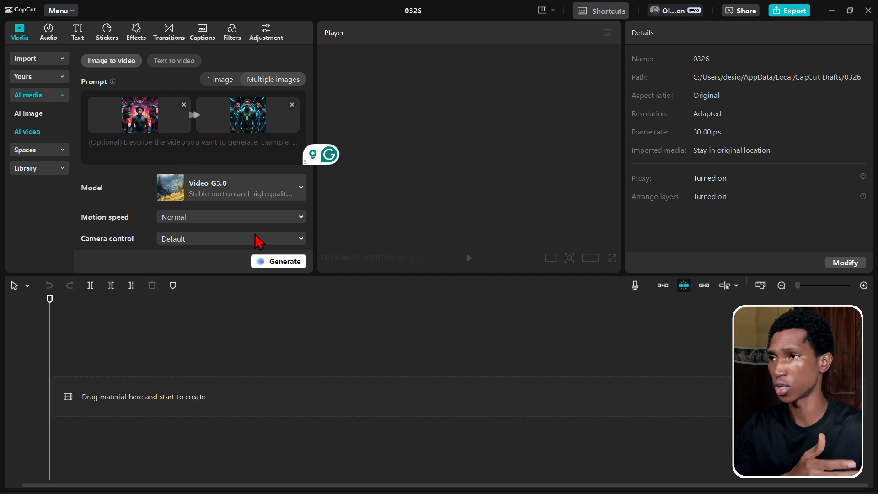
left_click(293, 265)
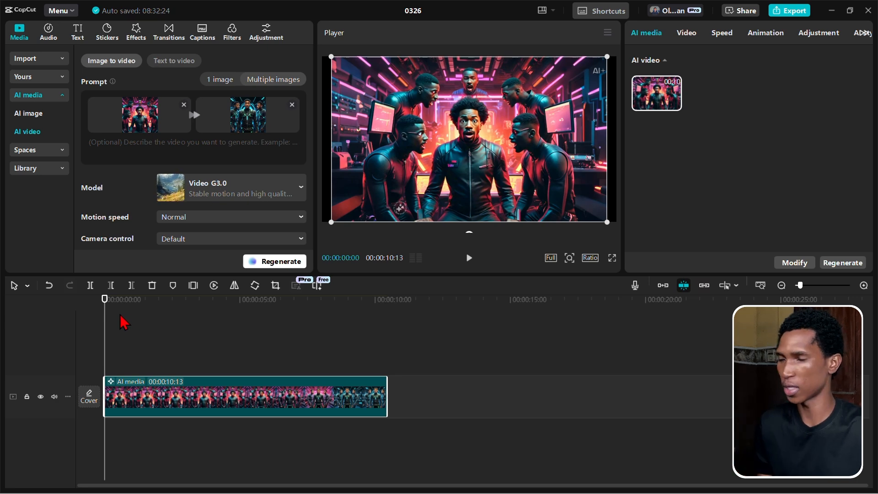
- Play the generated clip through to its end and regenerate it with the prompt left empty
key("space")
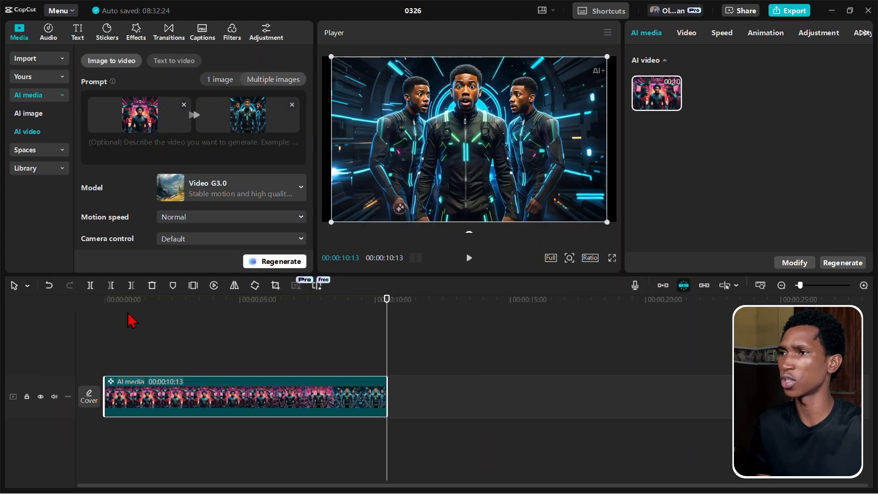
left_click(147, 302)
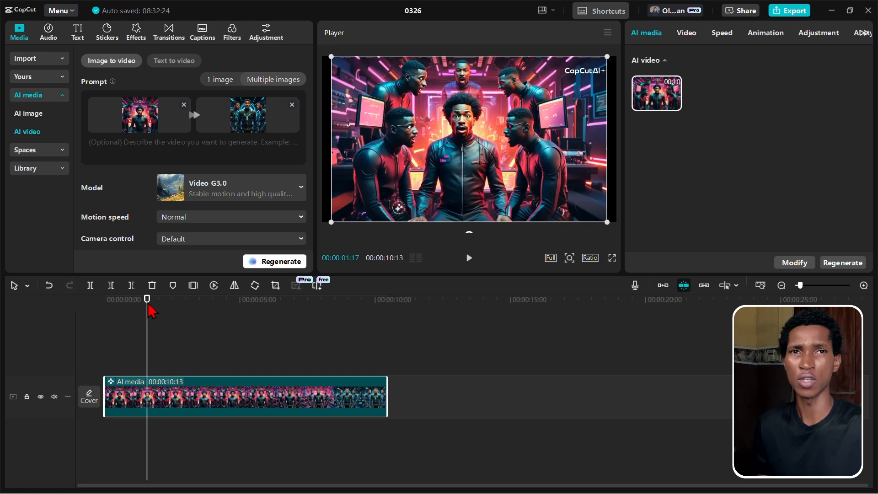
left_click(276, 261)
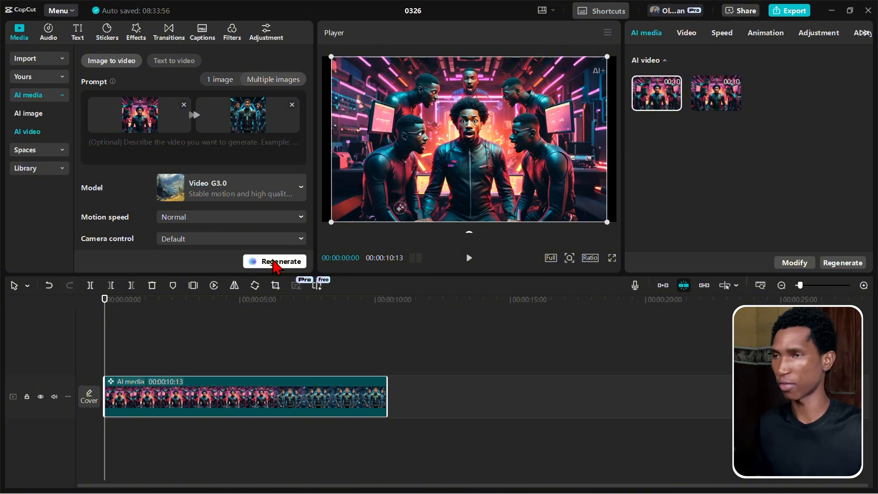
- Play and scrub through the second version, and regenerate the AI video with the prompt "fighting"
key("space")
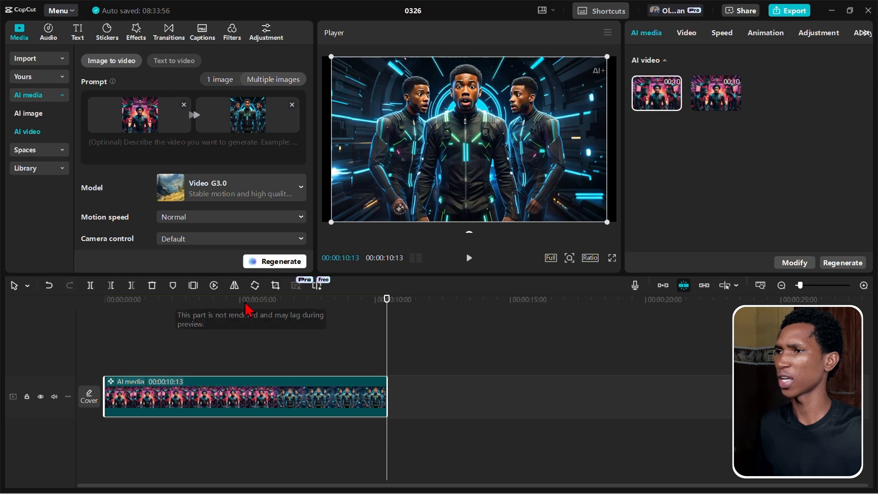
left_click_drag(244, 300, 276, 277)
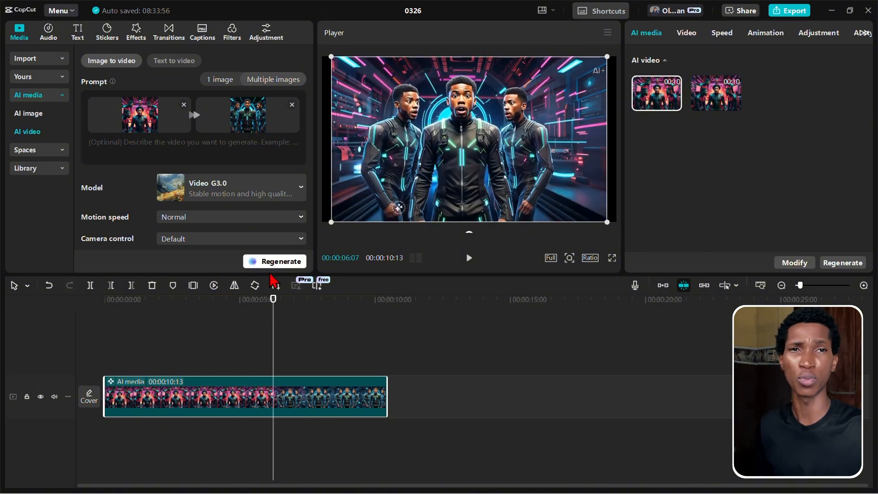
left_click(217, 145)
type("fi")
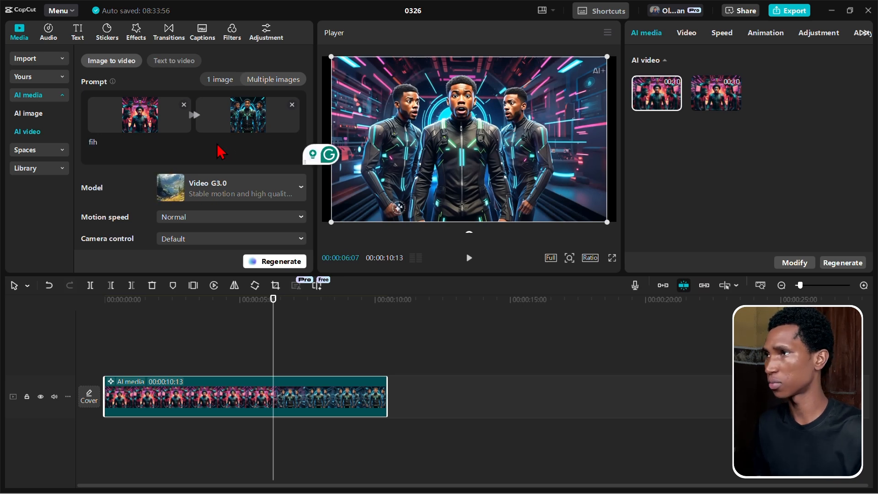
type("ghting")
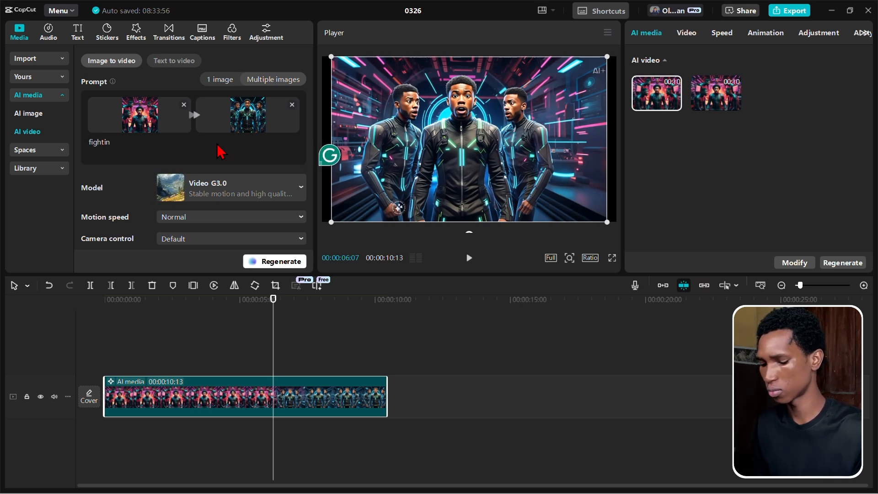
left_click(267, 263)
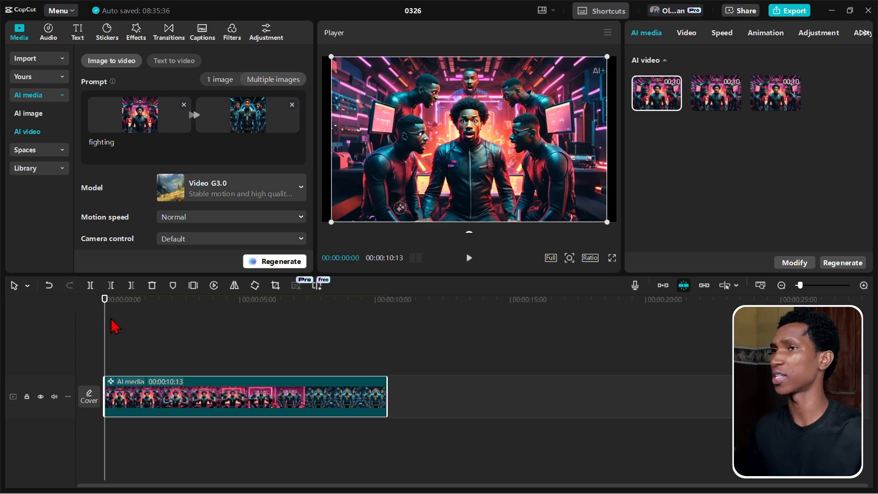
- Play the "fighting" version of the multiple-image clip and regenerate it with the same prompt and settings
key("space")
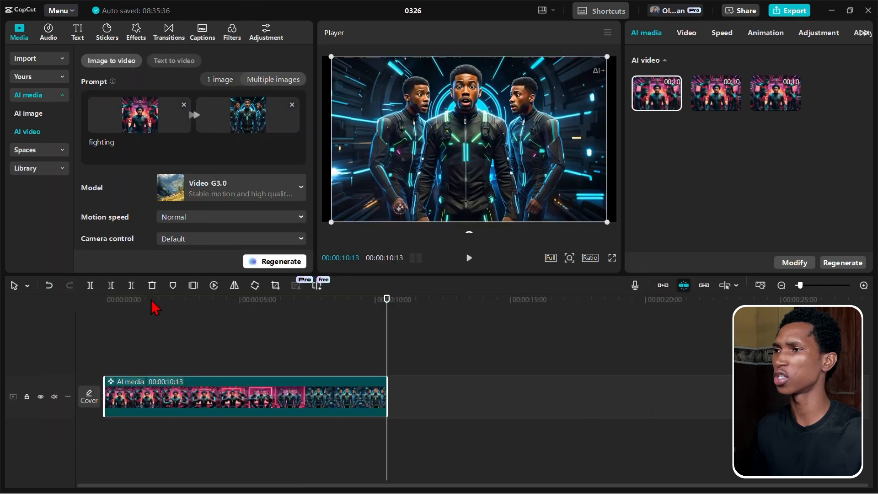
left_click(148, 301)
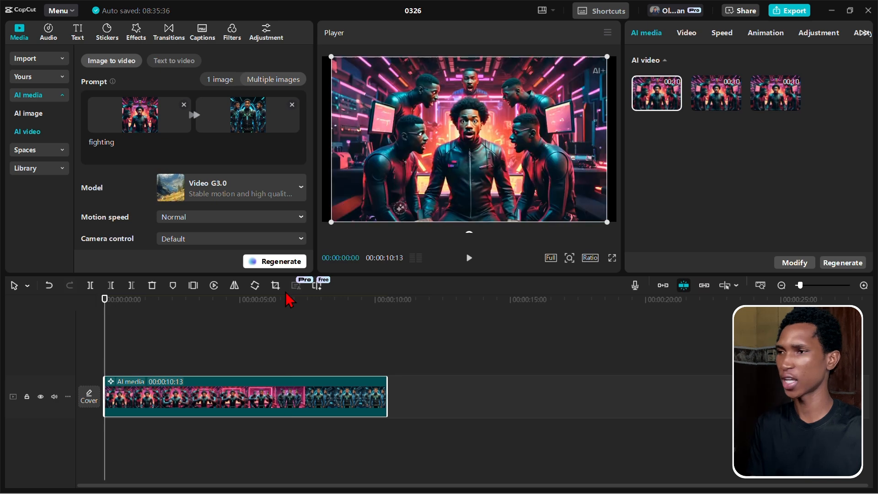
left_click(277, 262)
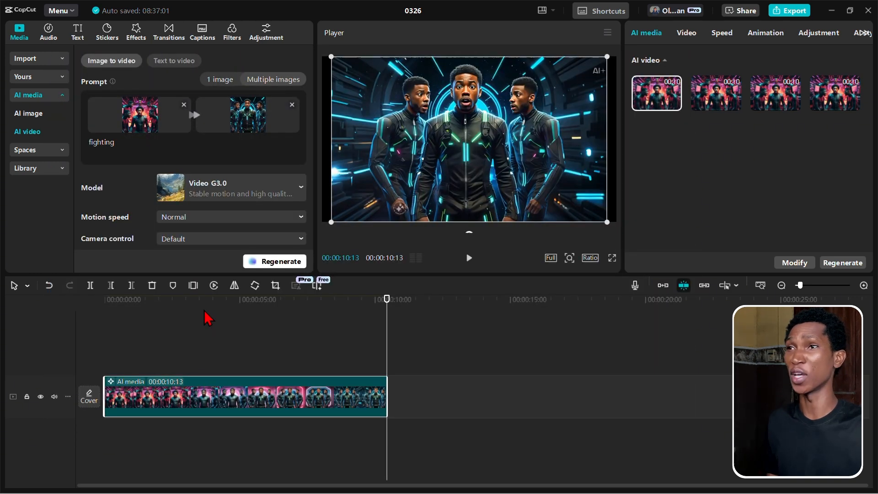
- Scrub through the newest version on the timeline and check the options offered for the selected AI video version
left_click_drag(188, 310, 260, 291)
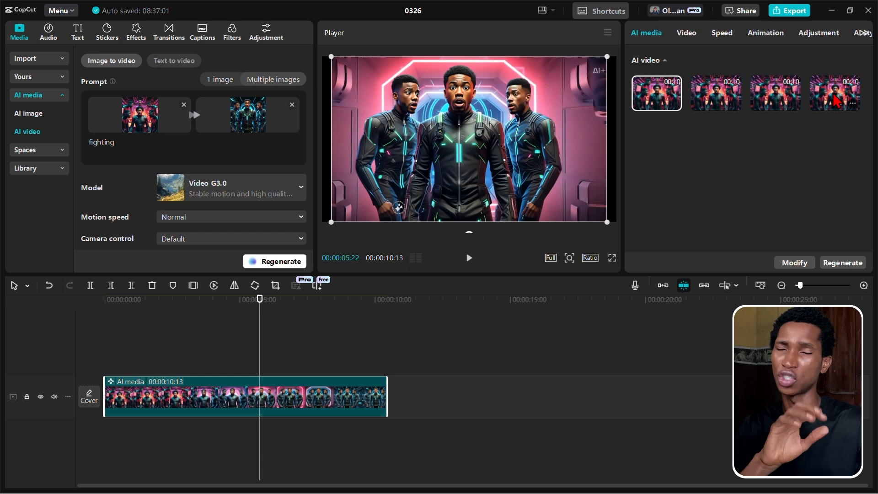
left_click(677, 109)
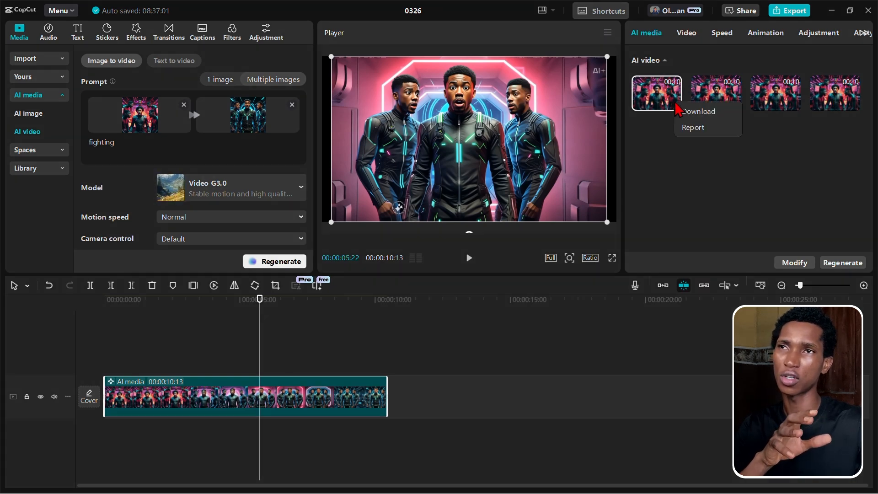
left_click(692, 170)
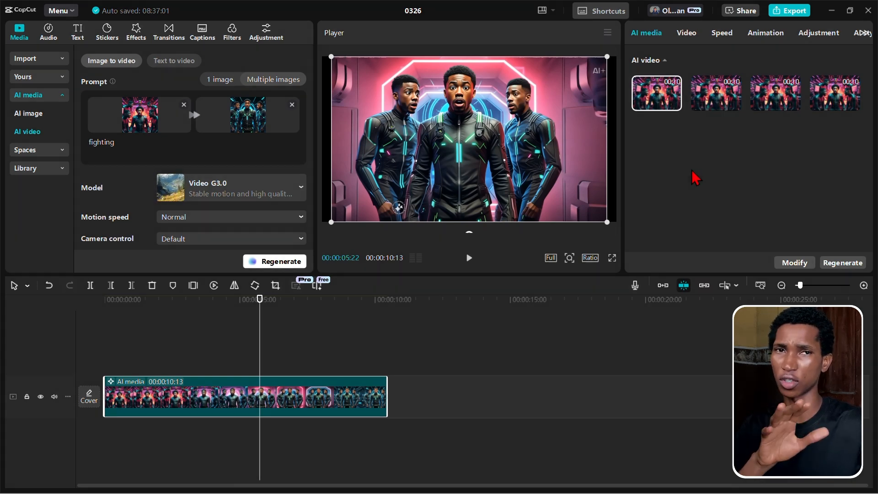
- Examine the AI watermark position choices in the export settings and cancel the export
left_click(788, 11)
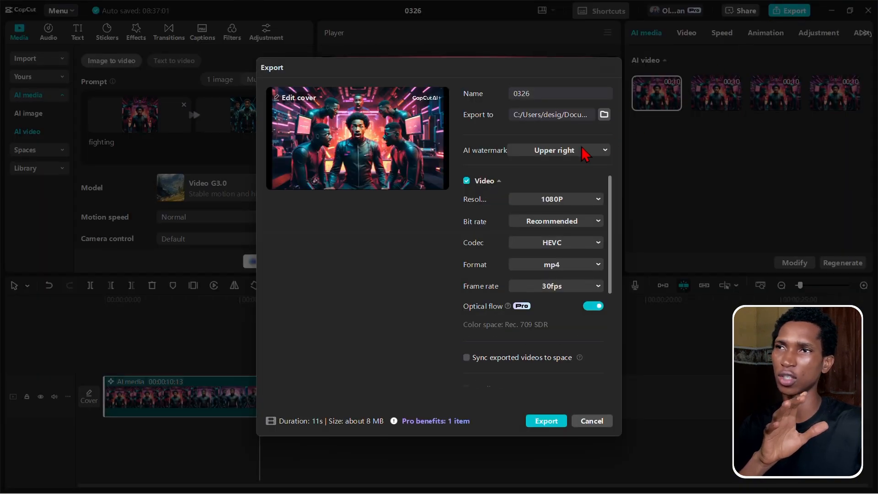
left_click(578, 149)
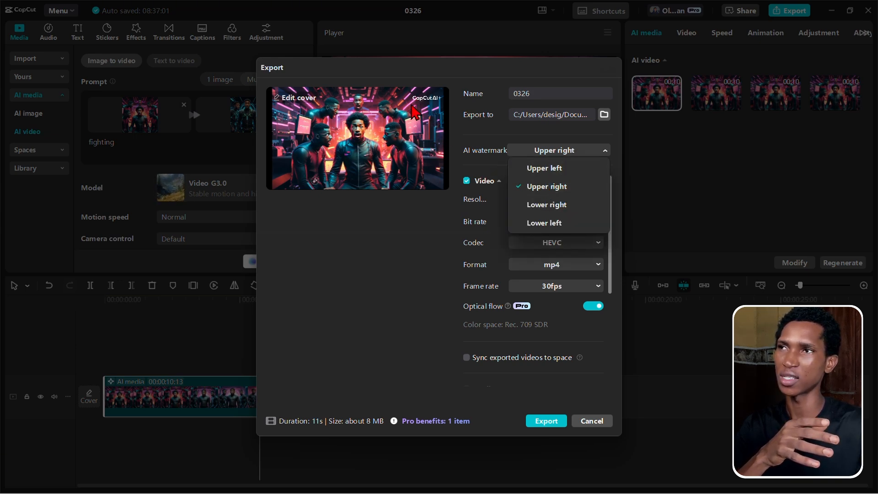
left_click(392, 250)
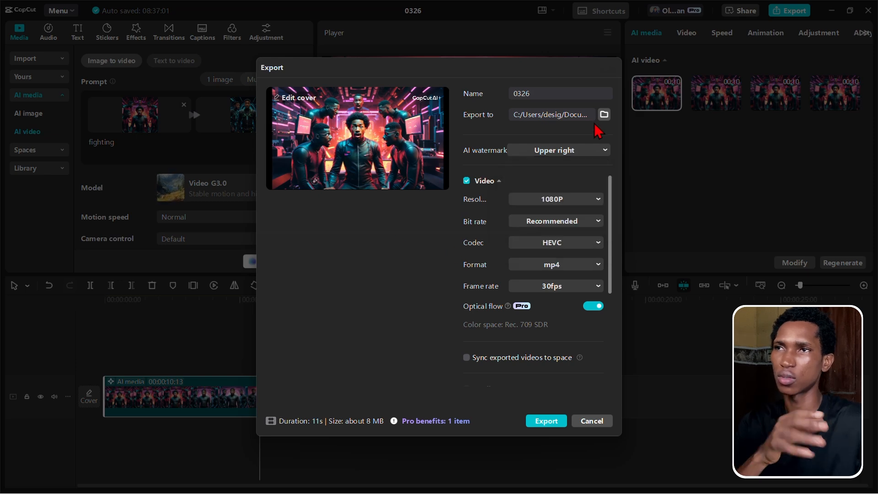
left_click(591, 425)
- Scale the AI clip up slightly in the player so it fills the full width of the frame
left_click_drag(605, 222, 615, 228)
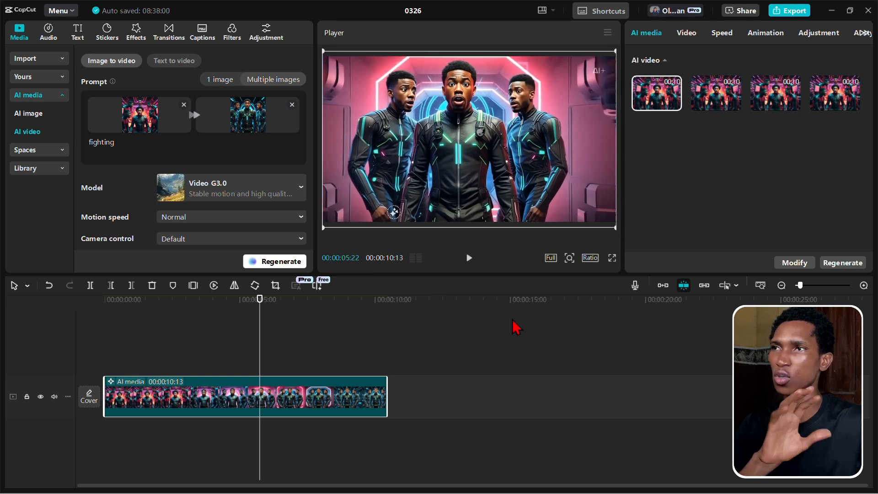